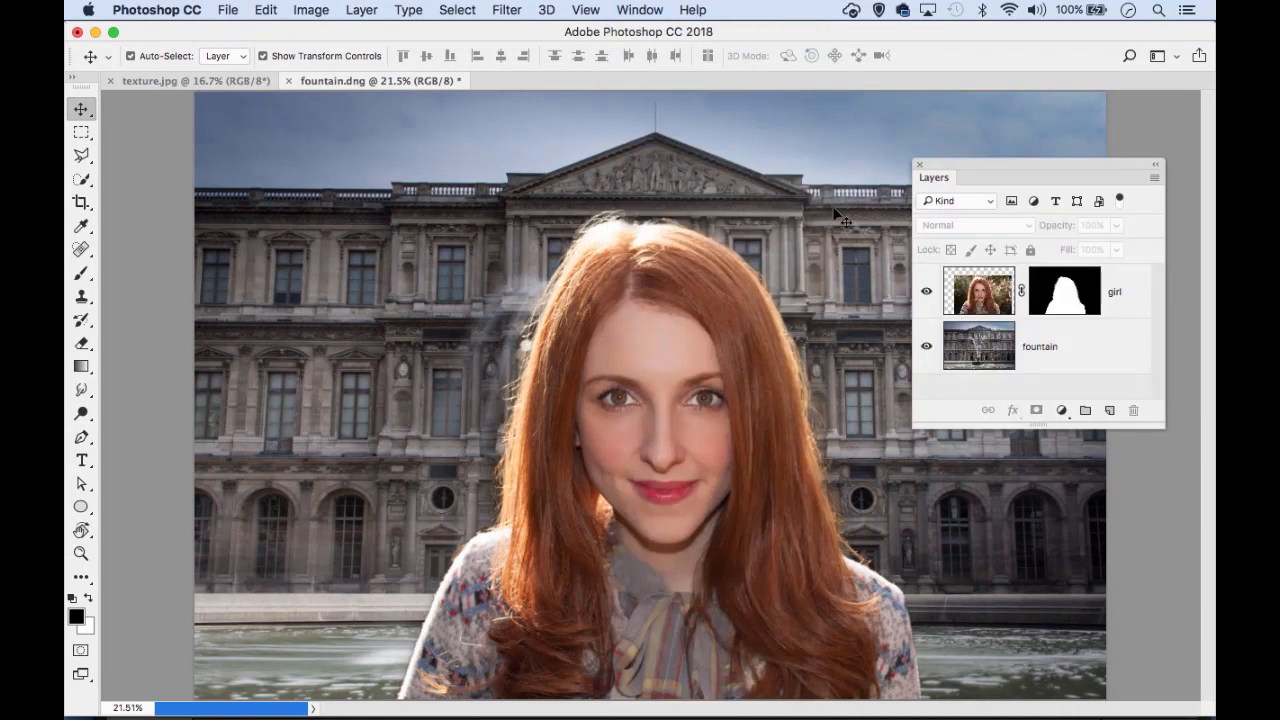
Hide the girl layer to view the fountain photo alone, then show it again.
click(926, 293)
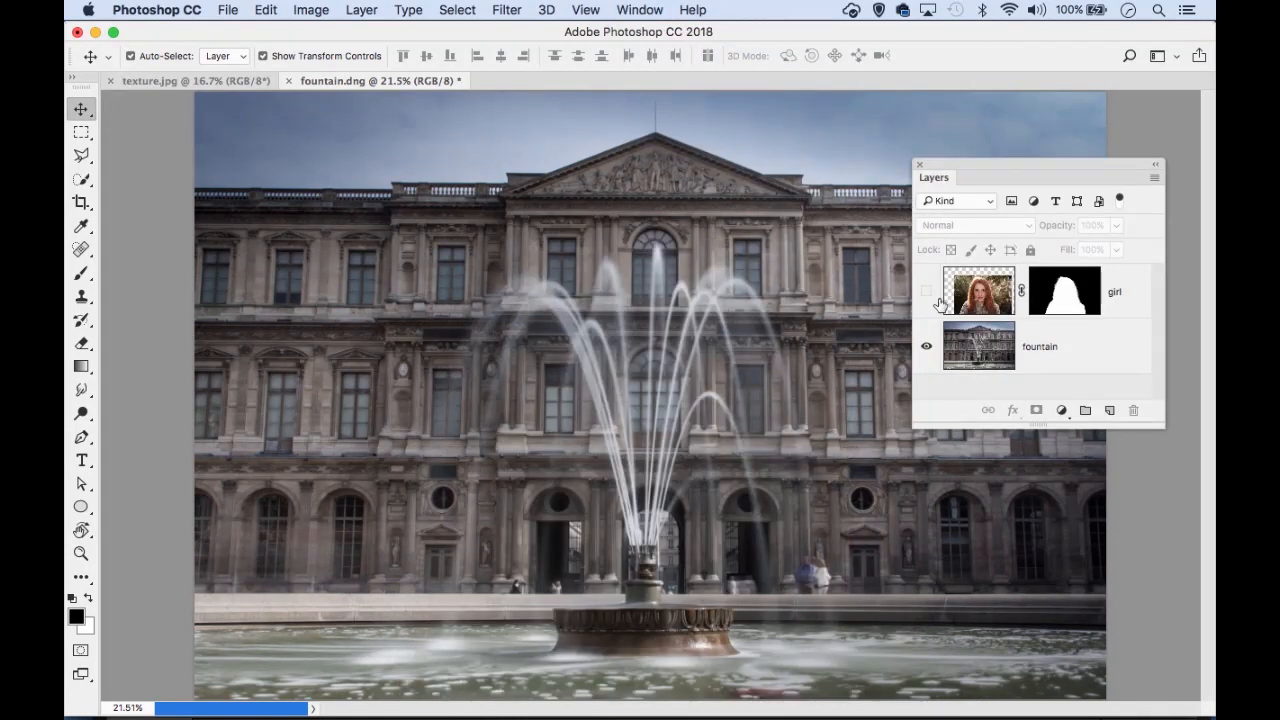
click(1004, 346)
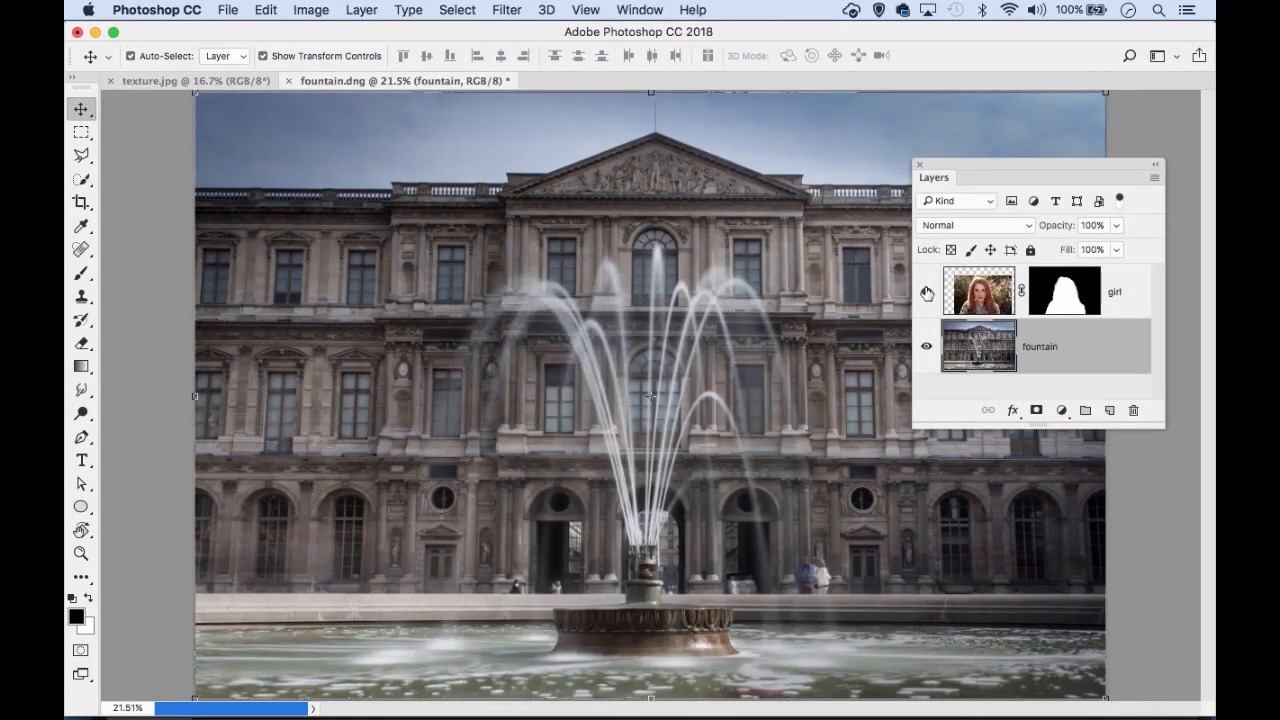
click(926, 291)
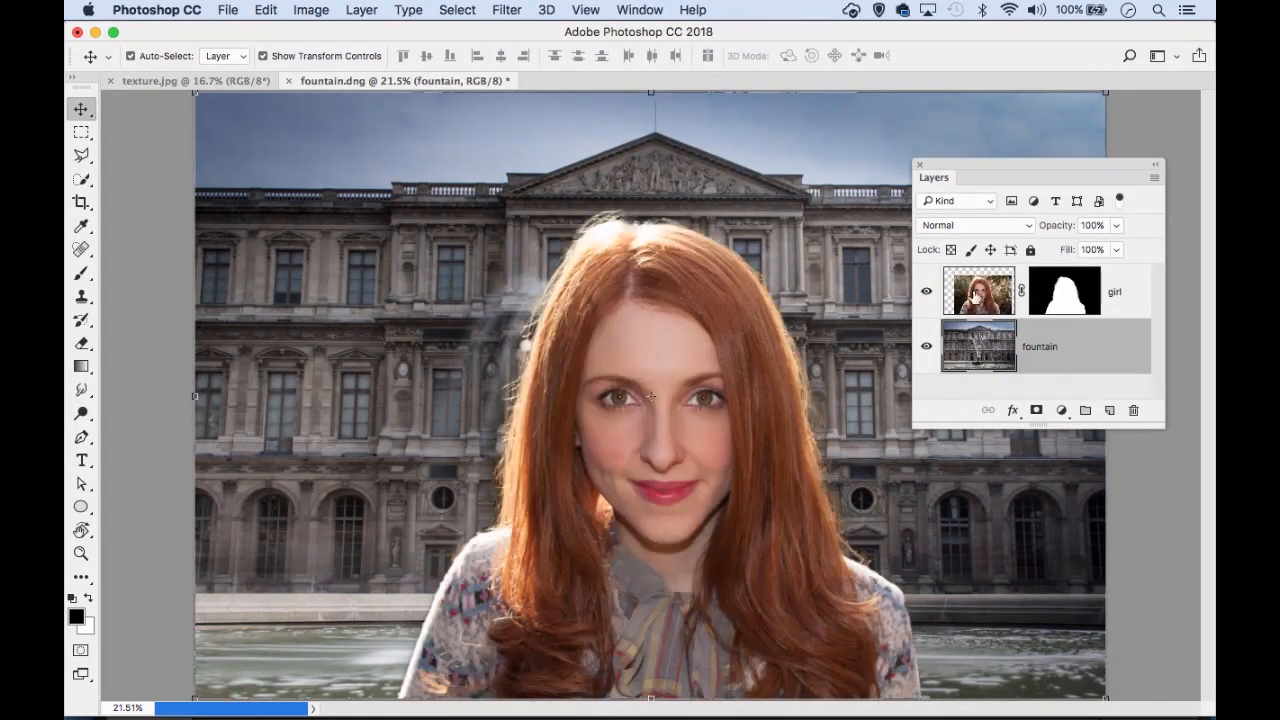
Add a Curves adjustment layer above the girl layer.
click(1117, 295)
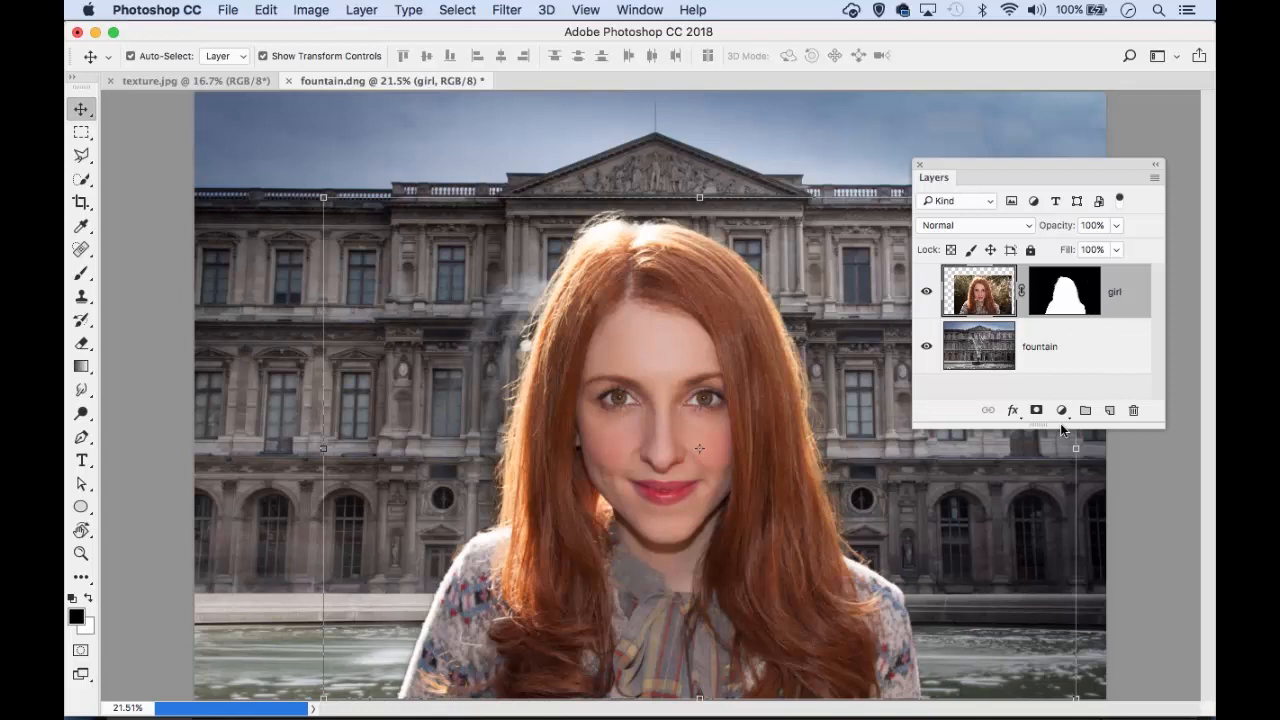
drag(1158, 428, 1163, 494)
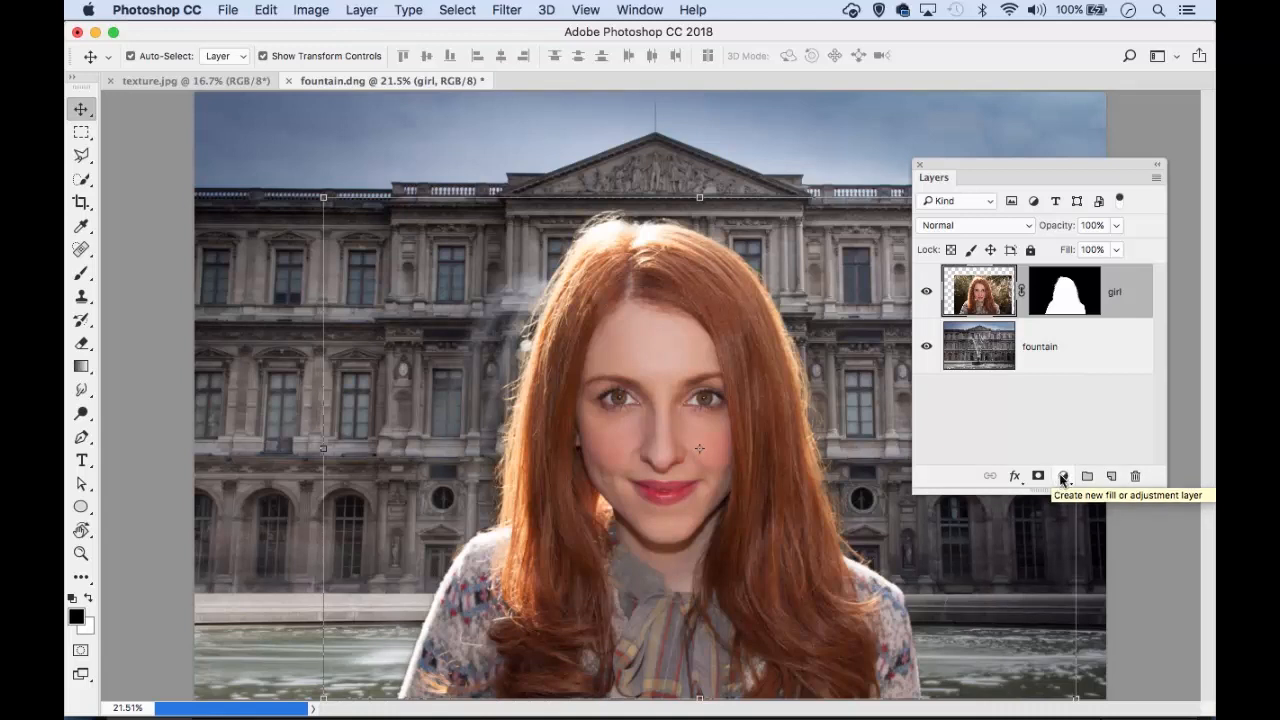
click(1062, 477)
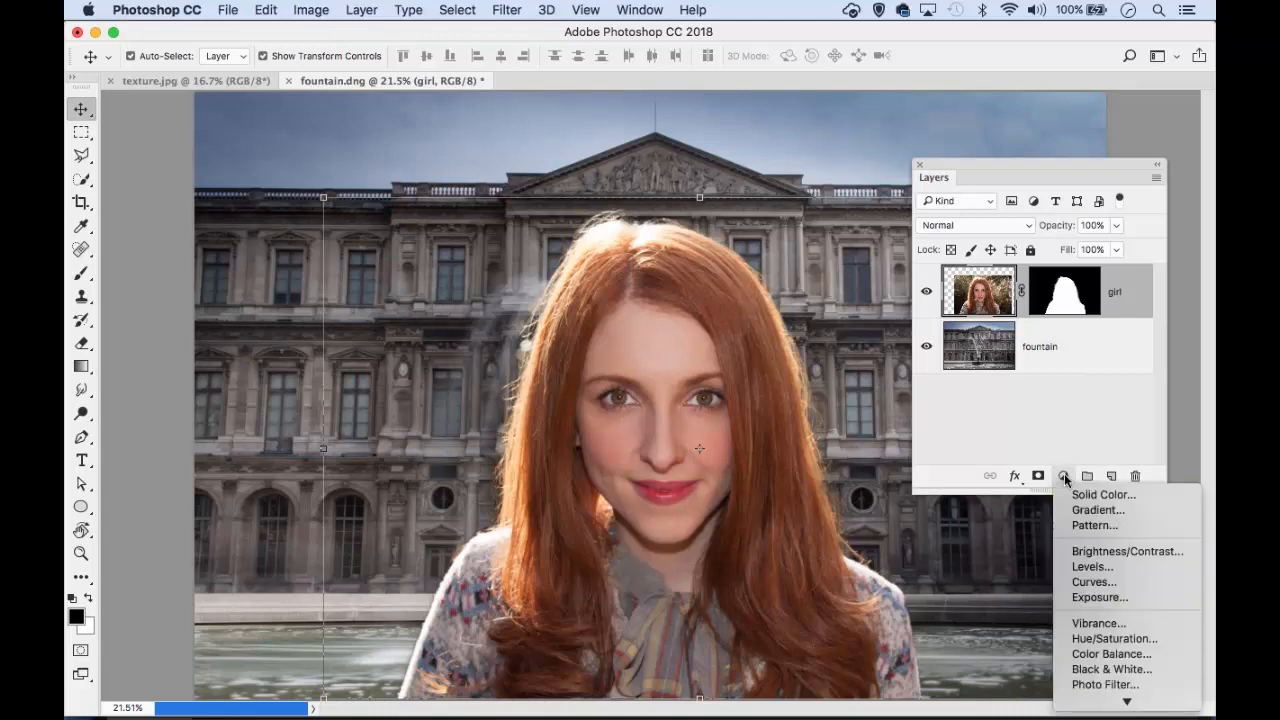
click(1114, 584)
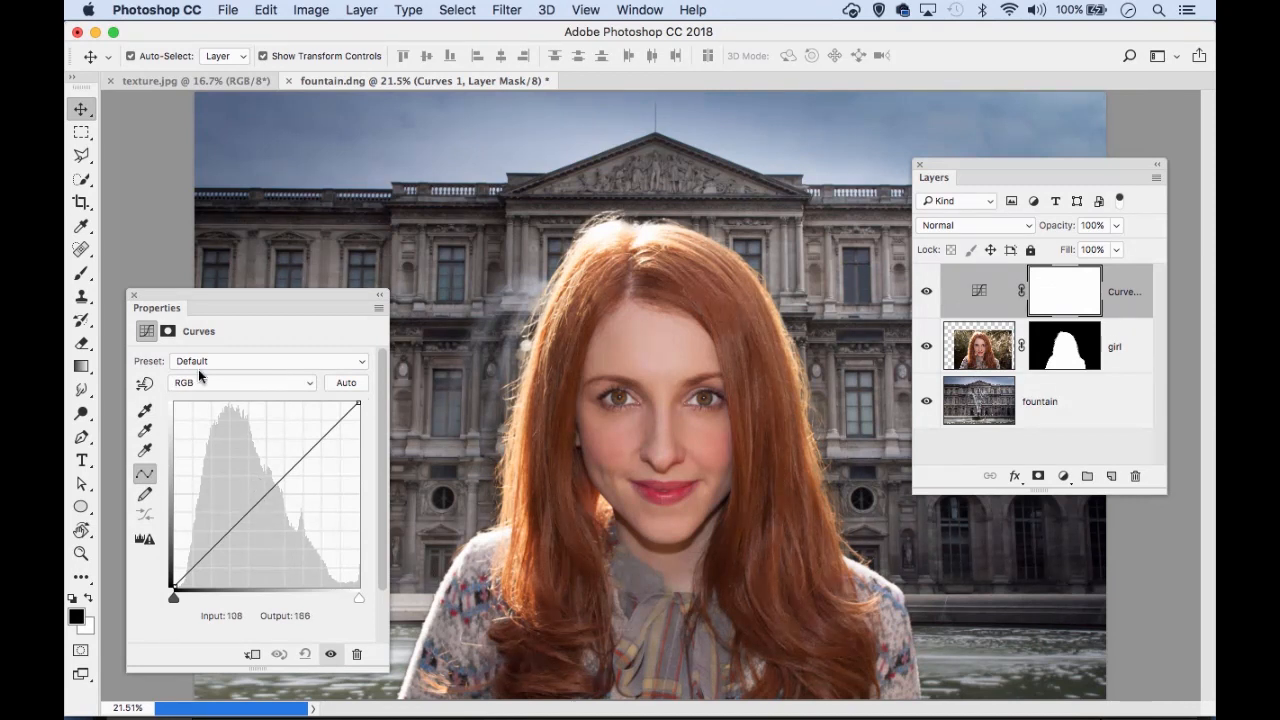
Shape the RGB curve into a gentle S, with a shadow point at about 64 to 67 and a highlight point at about 173 to 195.
drag(263, 494, 300, 441)
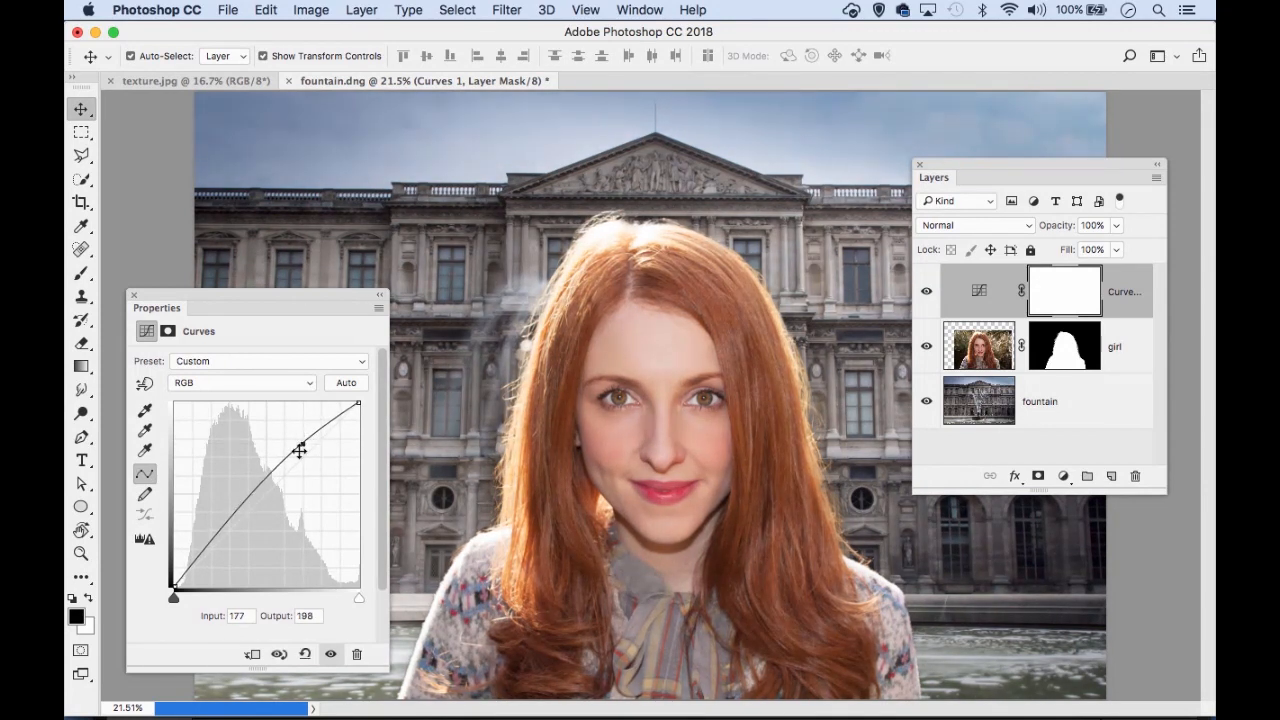
click(221, 532)
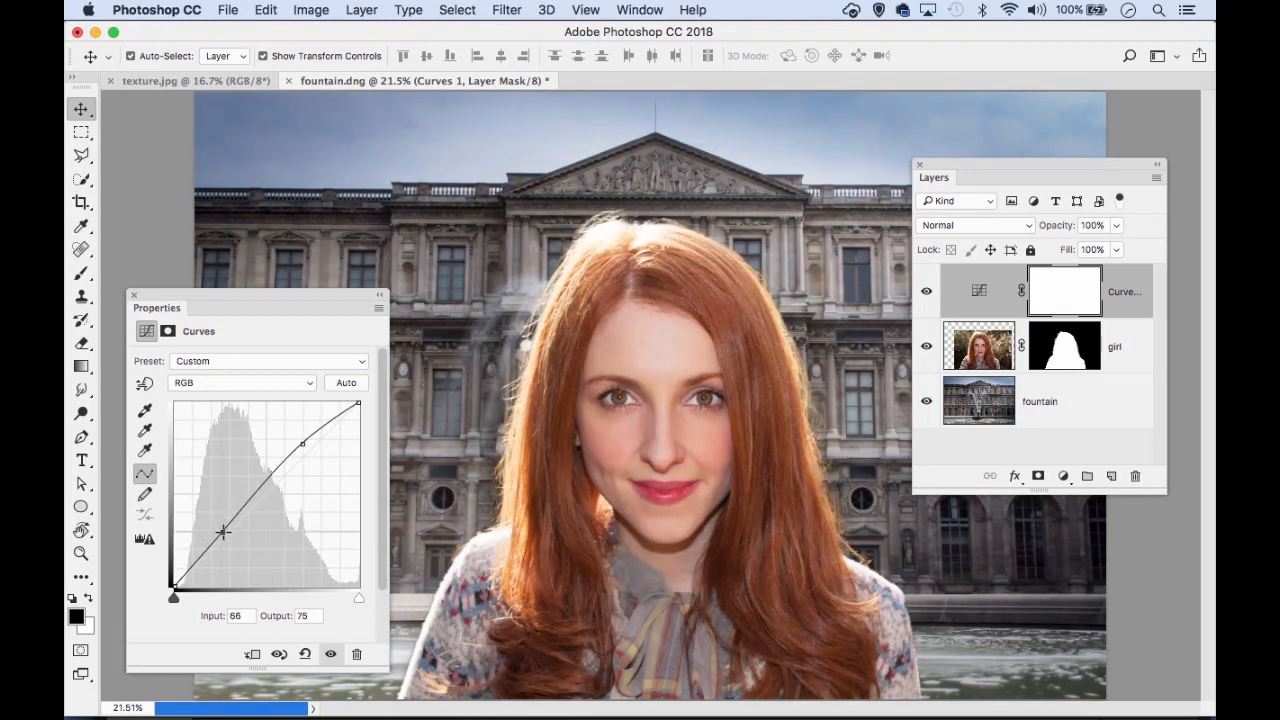
drag(222, 532, 220, 537)
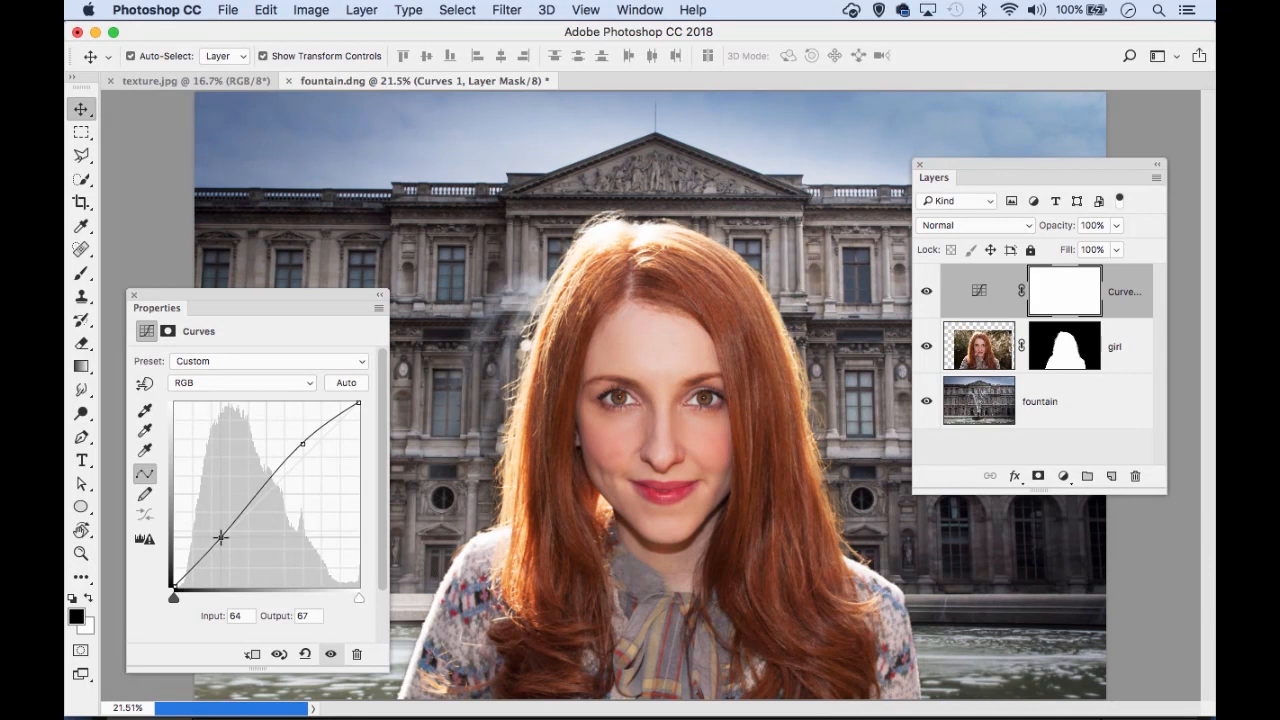
drag(302, 441, 299, 446)
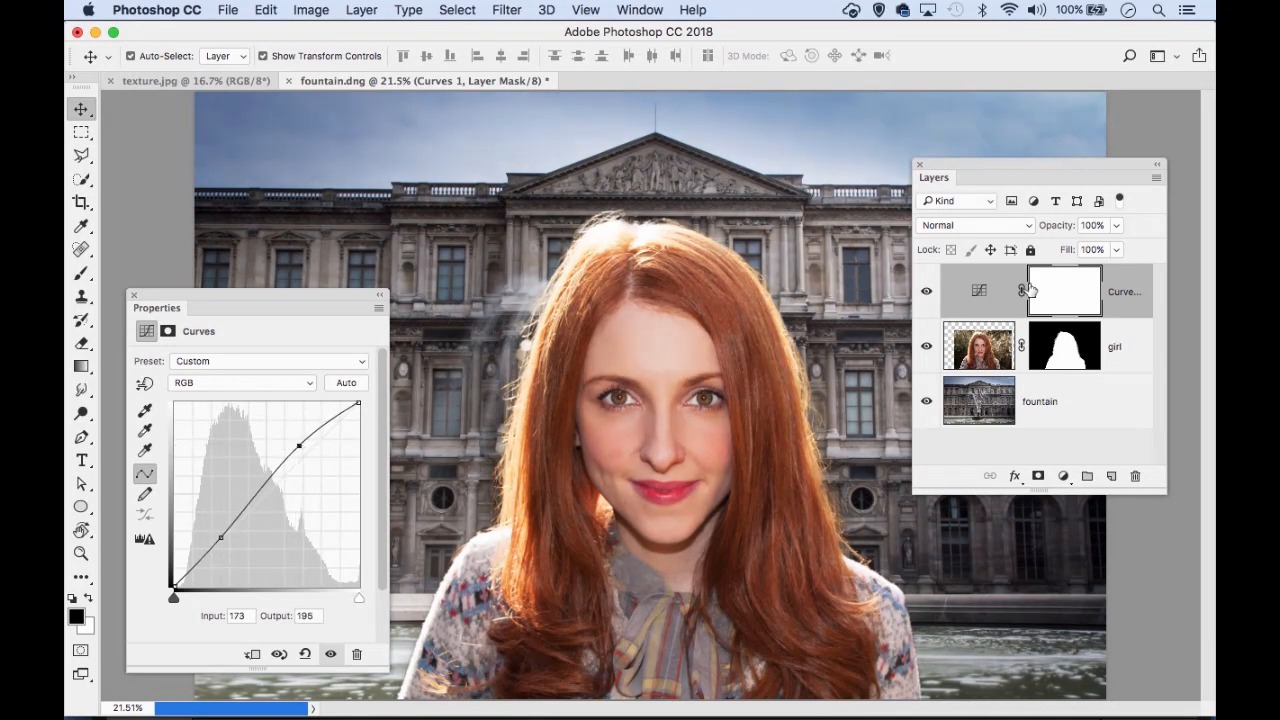
Compare the composite with and without the Curves adjustment.
click(926, 293)
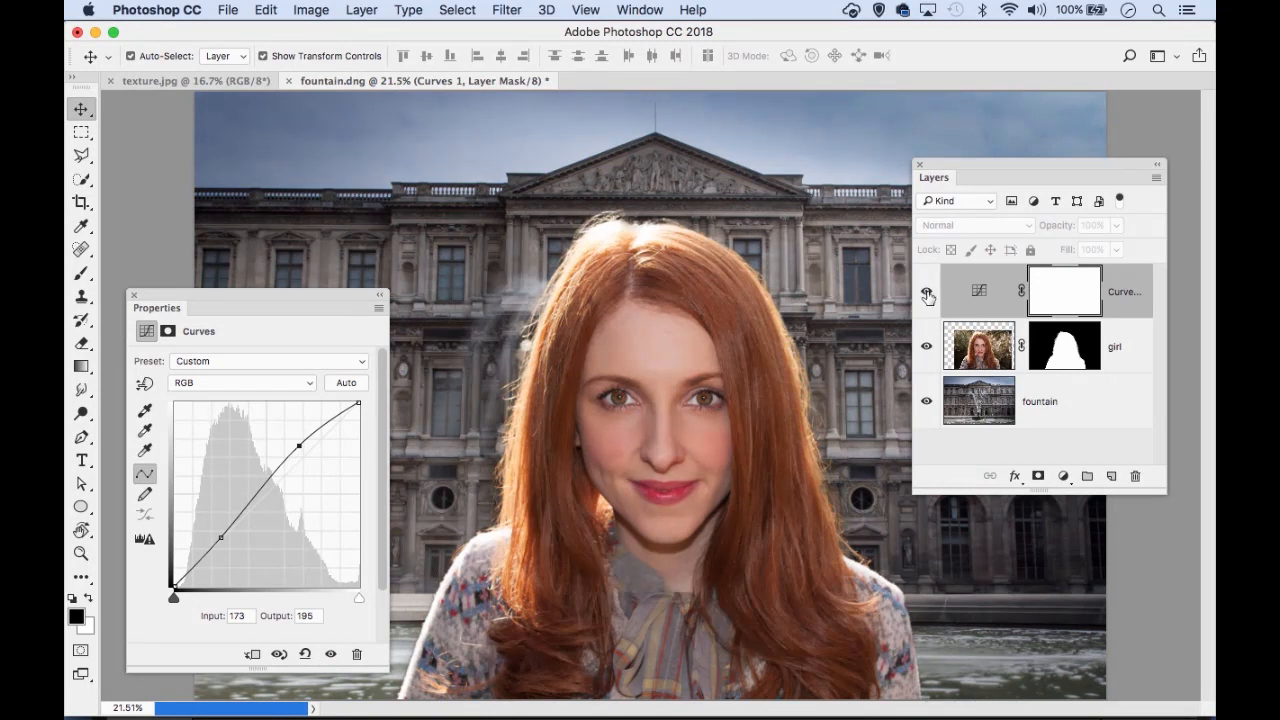
click(926, 293)
click(926, 293)
click(926, 293)
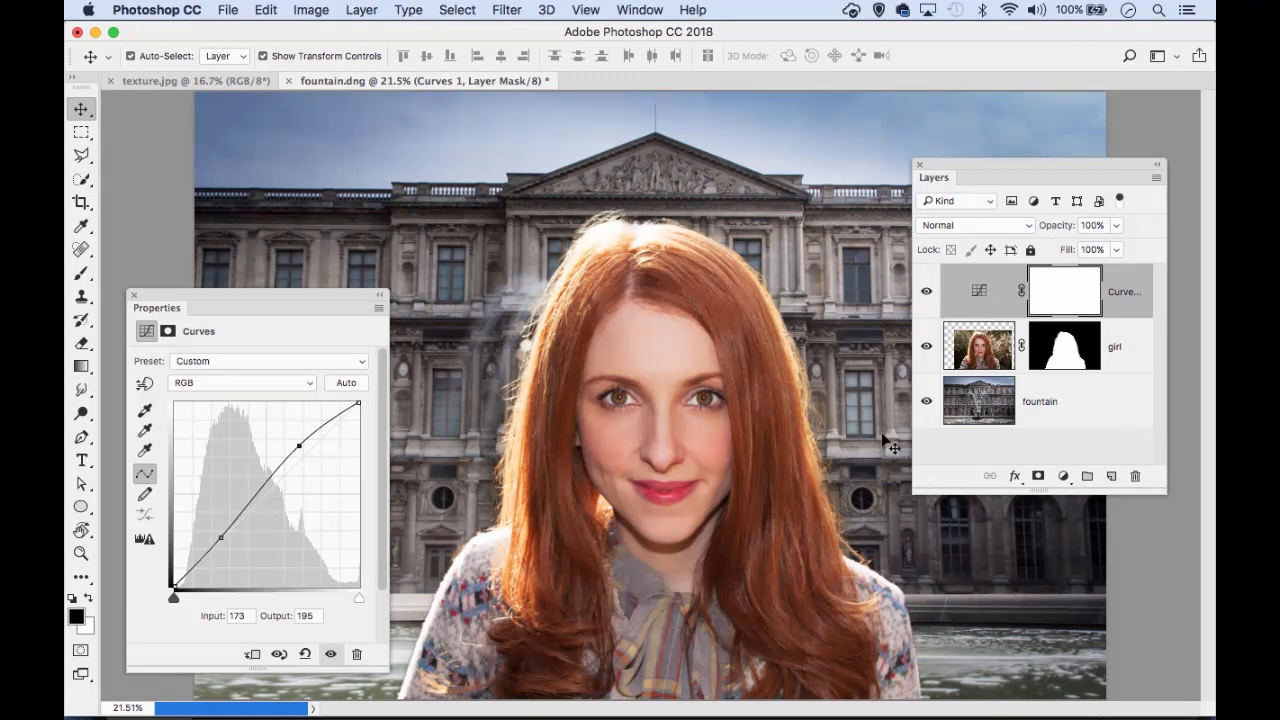
Add a Color Balance adjustment layer with the midtones at -25 Cyan/Red and +10 Yellow/Blue.
click(1063, 478)
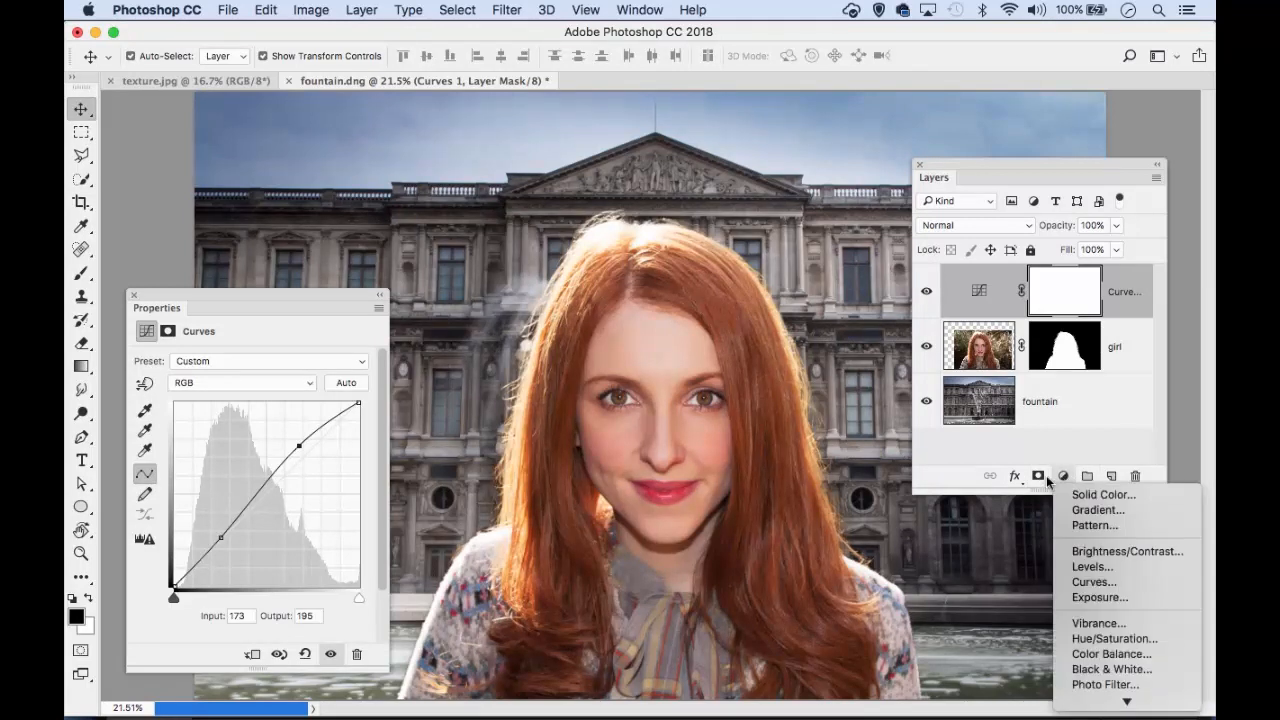
click(1115, 656)
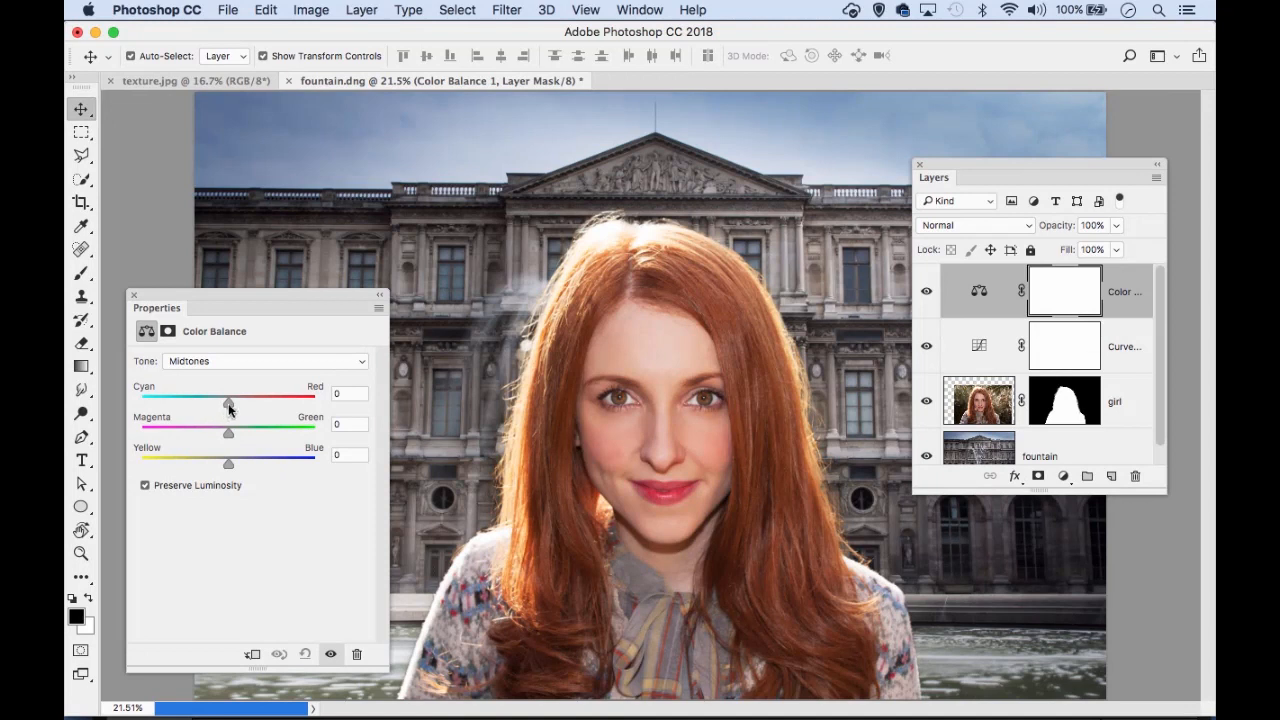
drag(222, 403, 211, 404)
drag(228, 466, 237, 464)
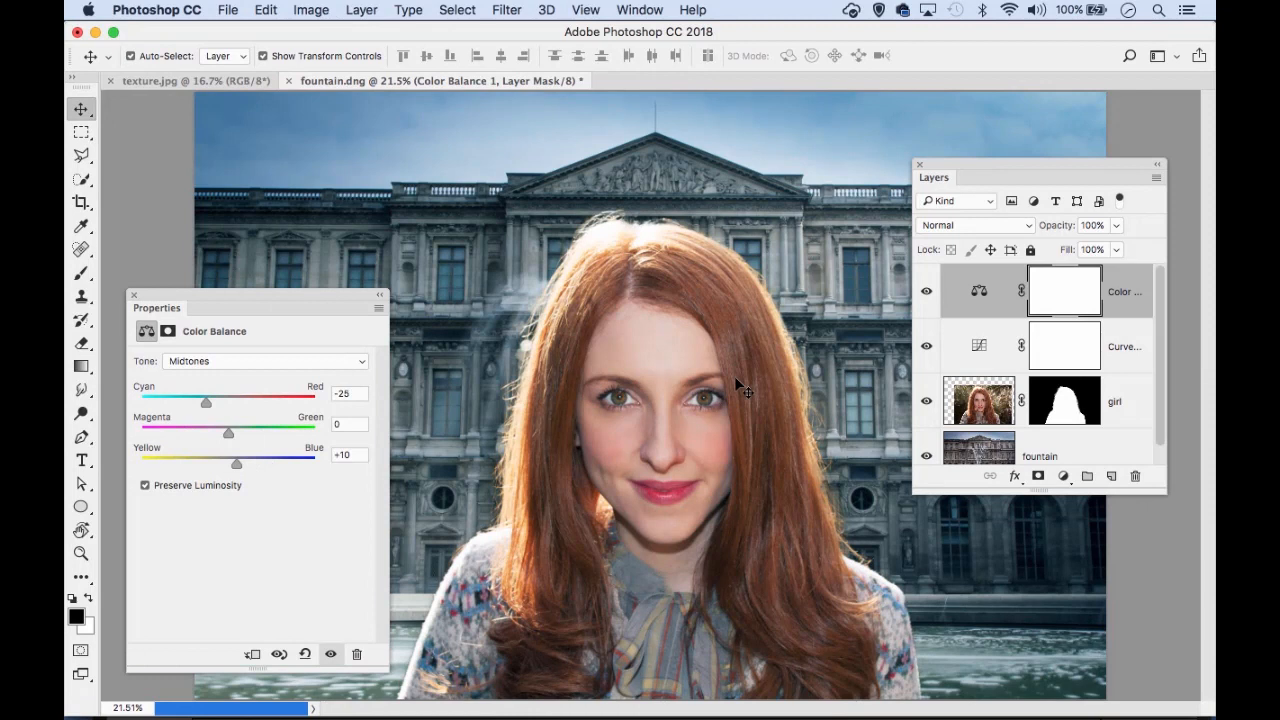
Compare the composite with and without the Color Balance adjustment.
click(926, 293)
click(926, 293)
click(926, 292)
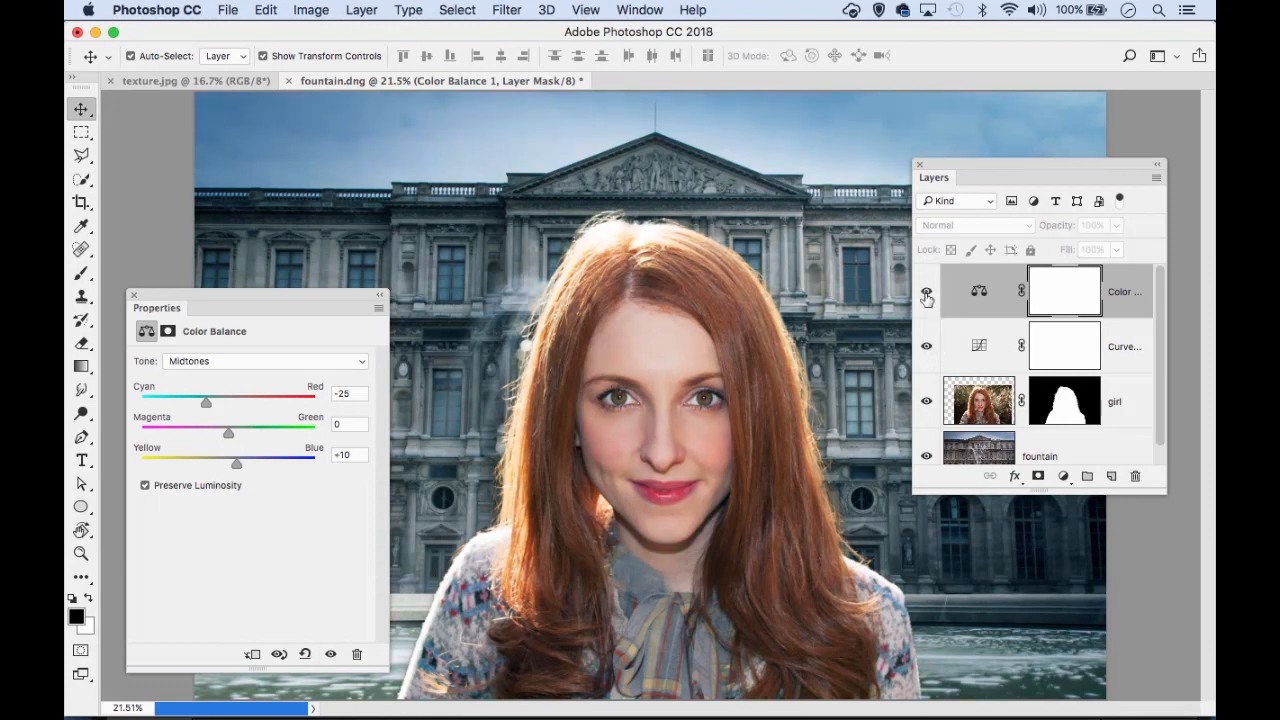
click(926, 292)
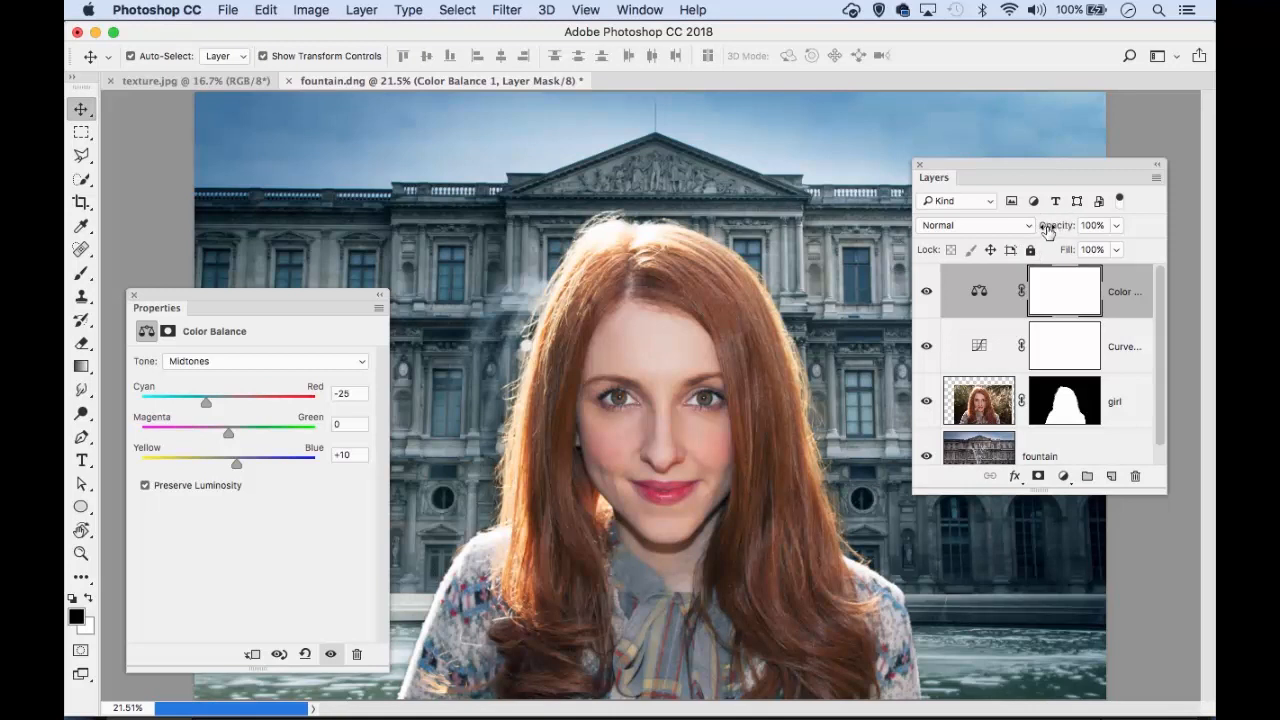
Lower the Color Balance layer's opacity to 73% and check its effect against the image without it.
drag(1062, 229, 1035, 223)
click(927, 292)
click(927, 292)
Add a Photo Filter adjustment layer using the Yellow filter at 40% density.
click(1063, 478)
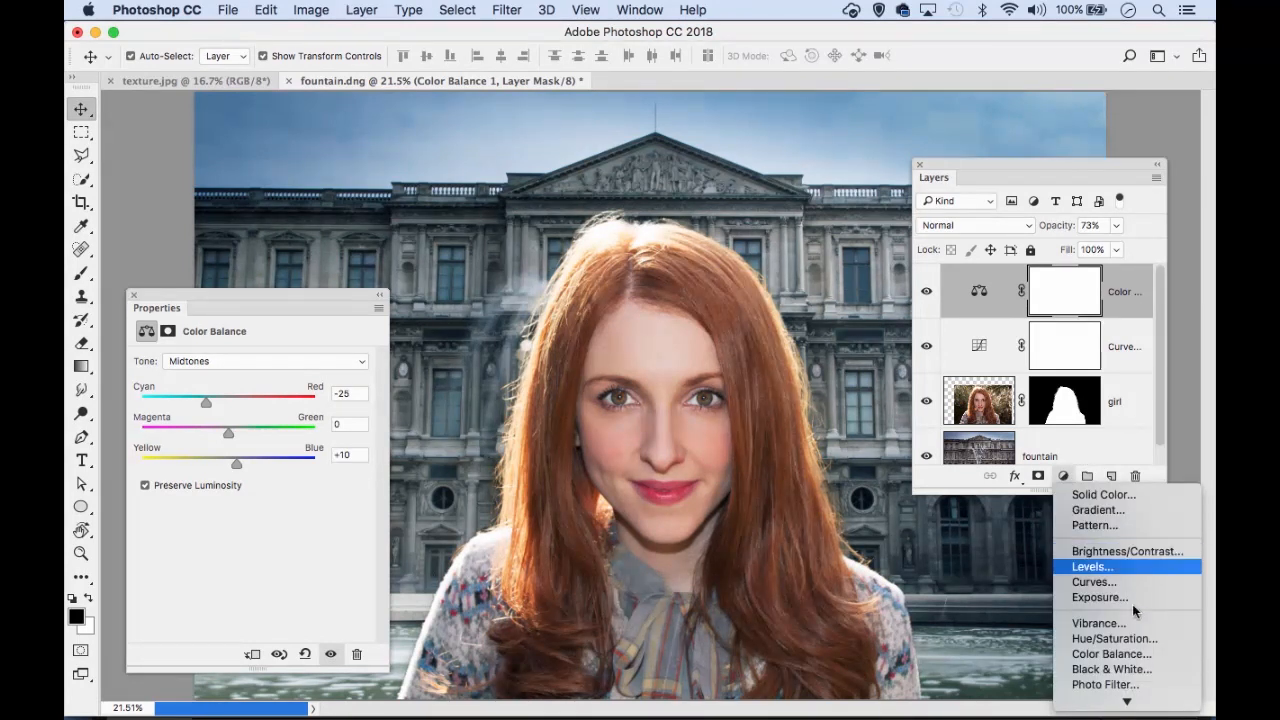
click(1142, 686)
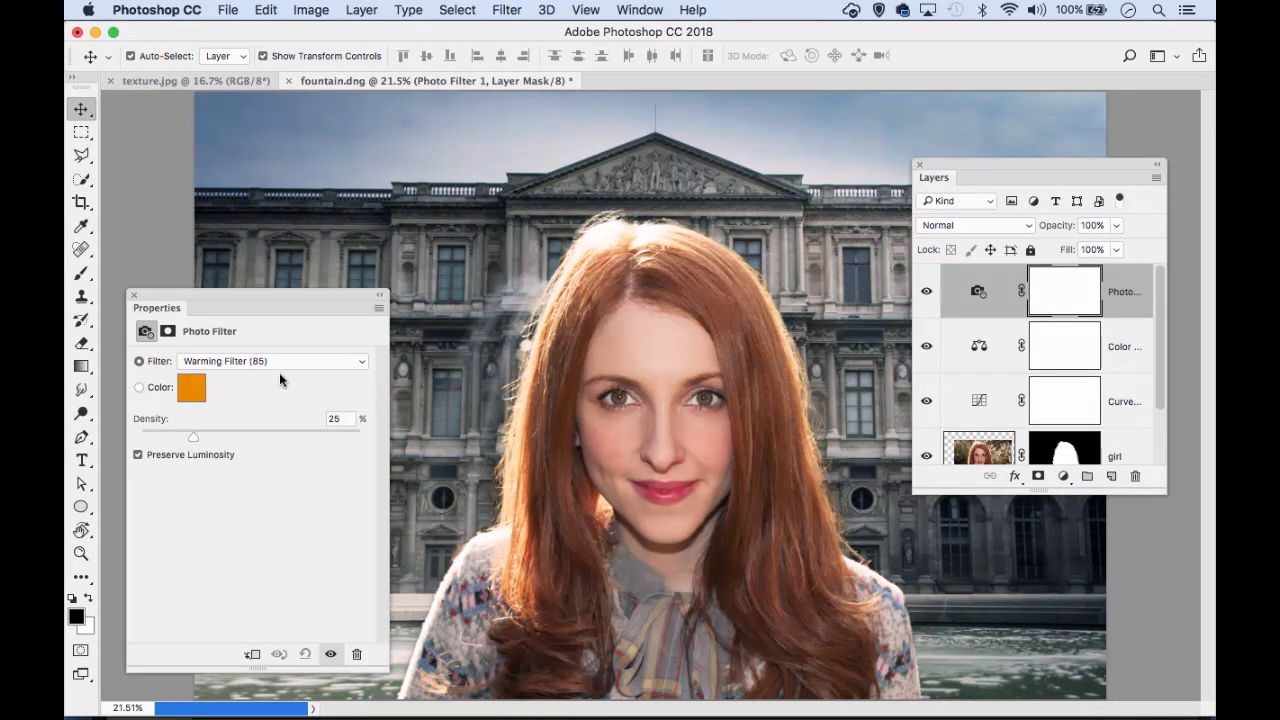
click(218, 360)
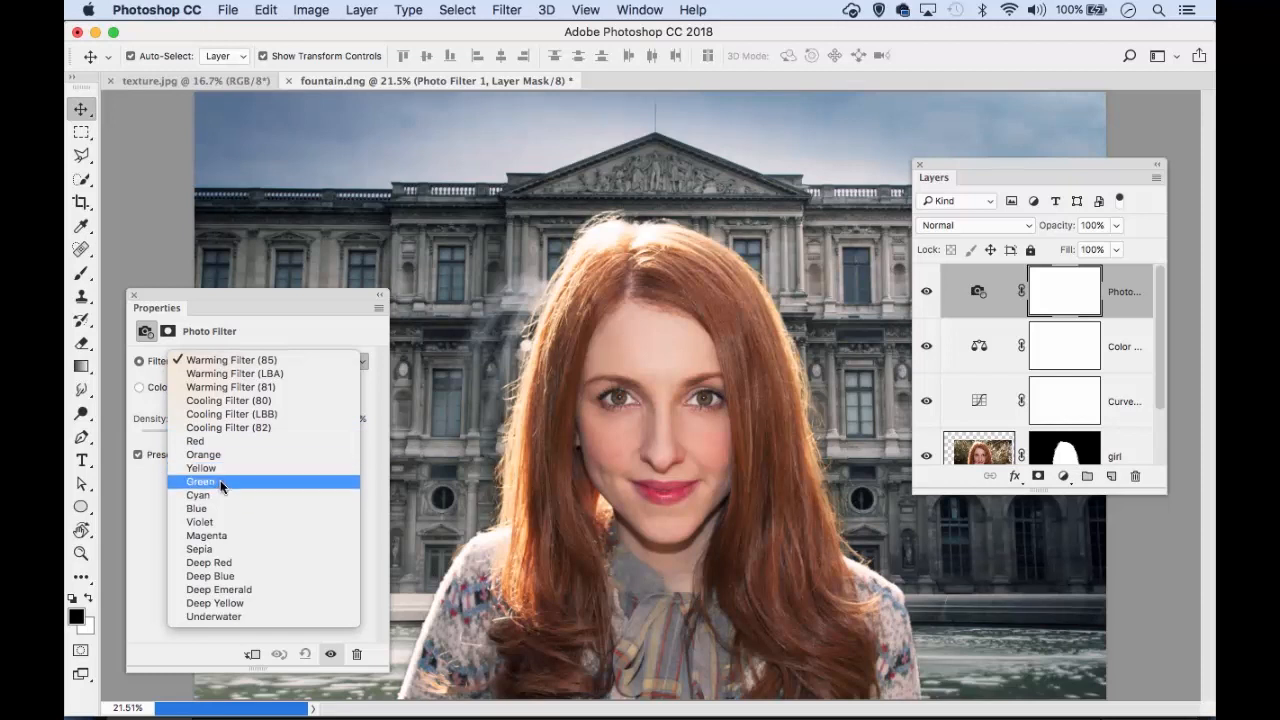
click(218, 360)
click(218, 362)
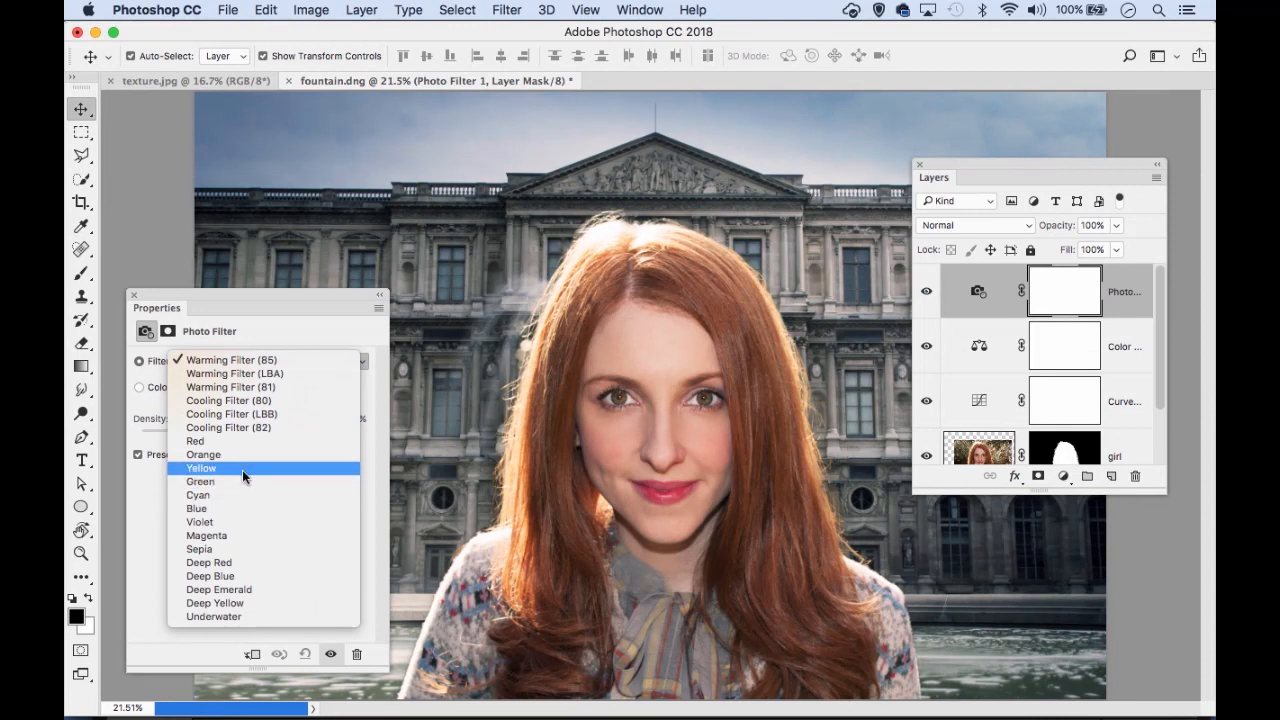
click(249, 468)
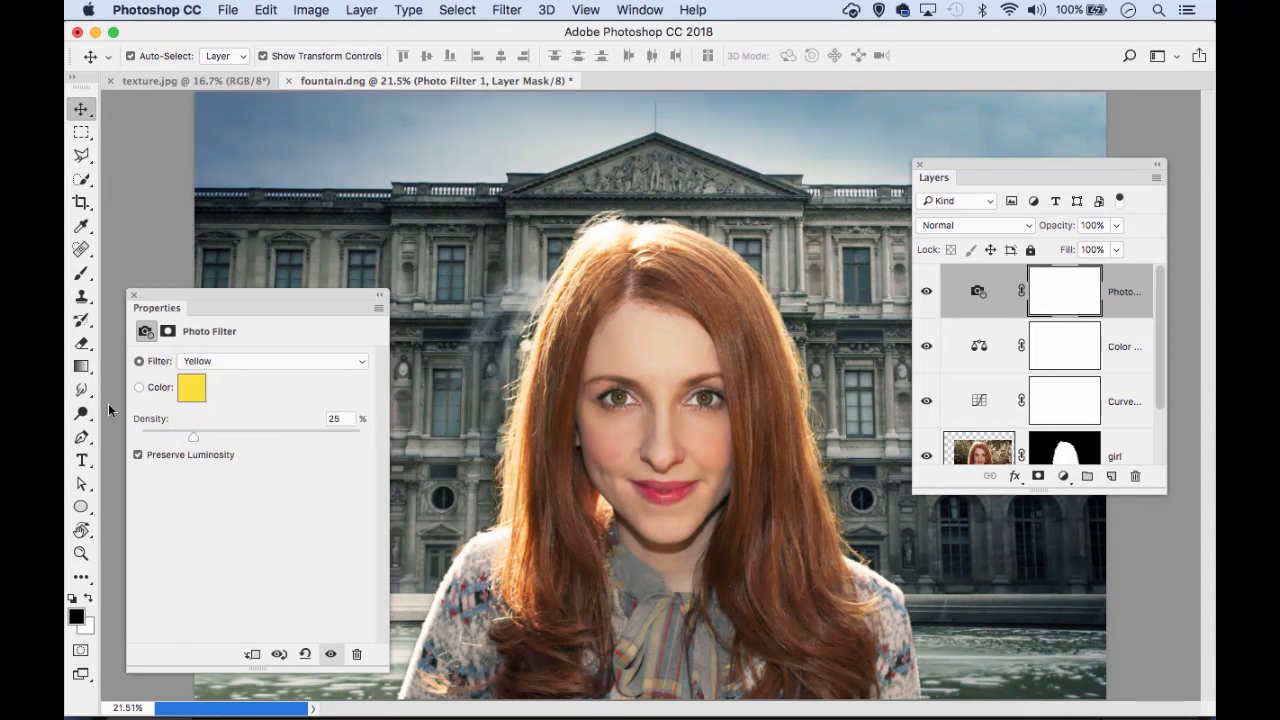
drag(193, 433, 221, 437)
drag(226, 437, 228, 439)
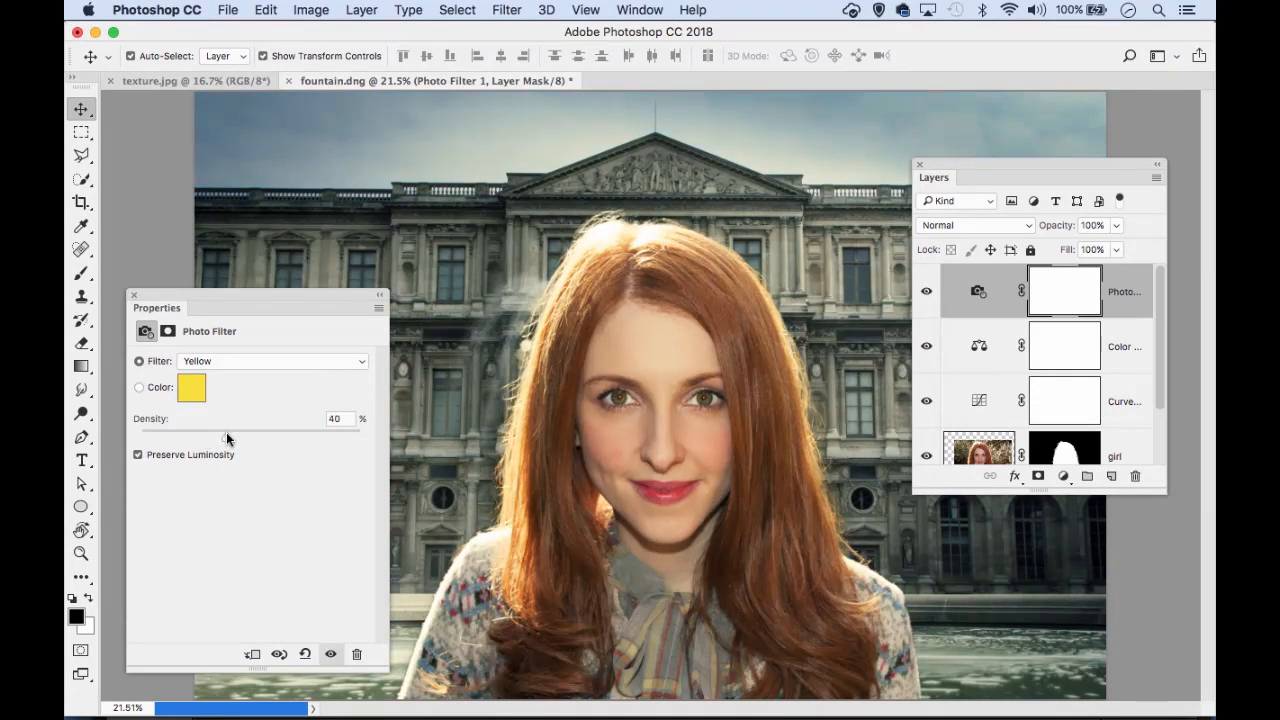
click(133, 295)
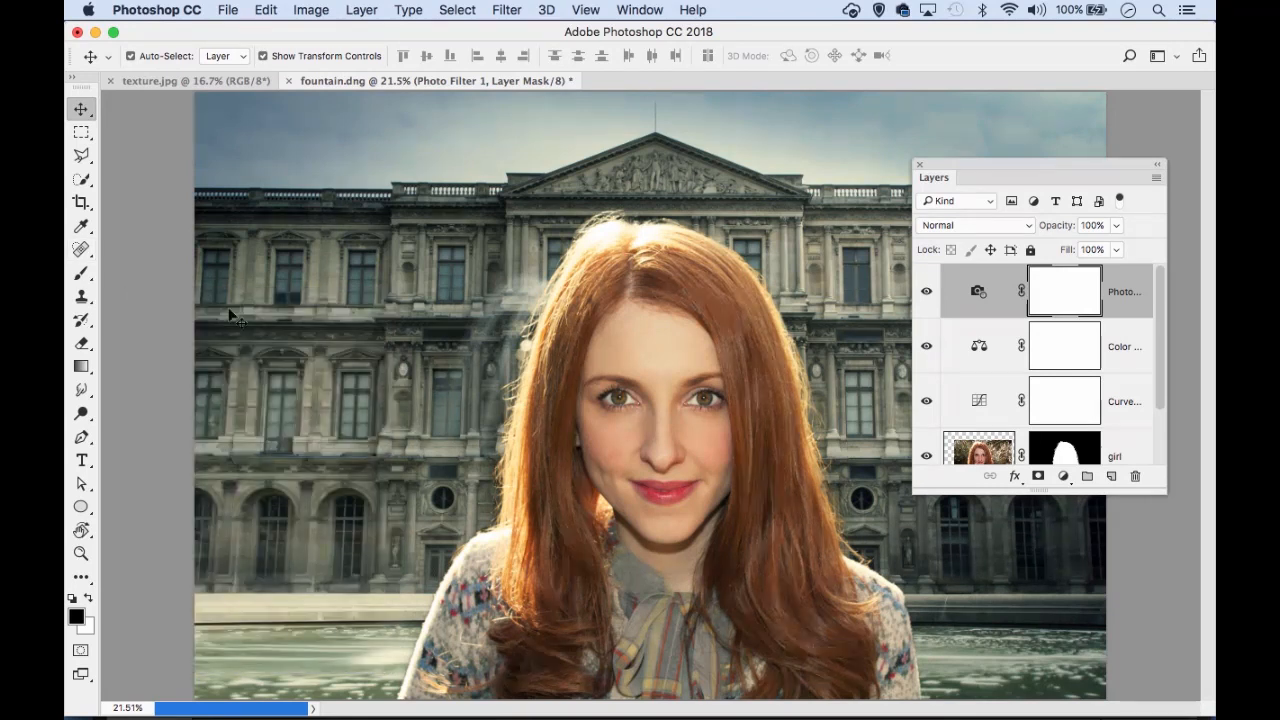
Compare the composite with and without the yellow Photo Filter.
click(926, 292)
click(927, 292)
click(927, 292)
click(927, 292)
Add a second Curves adjustment layer above the Photo Filter layer.
drag(1162, 492, 1197, 610)
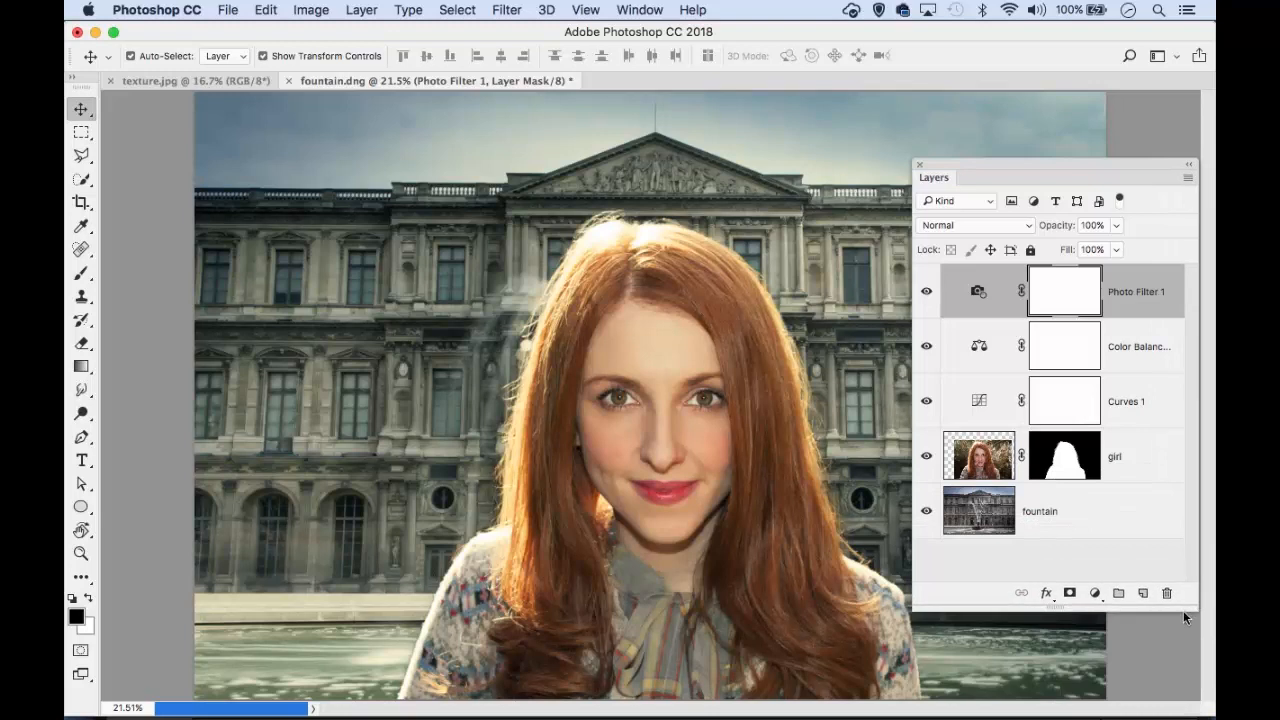
click(1094, 594)
scroll(1110, 620, down, 5)
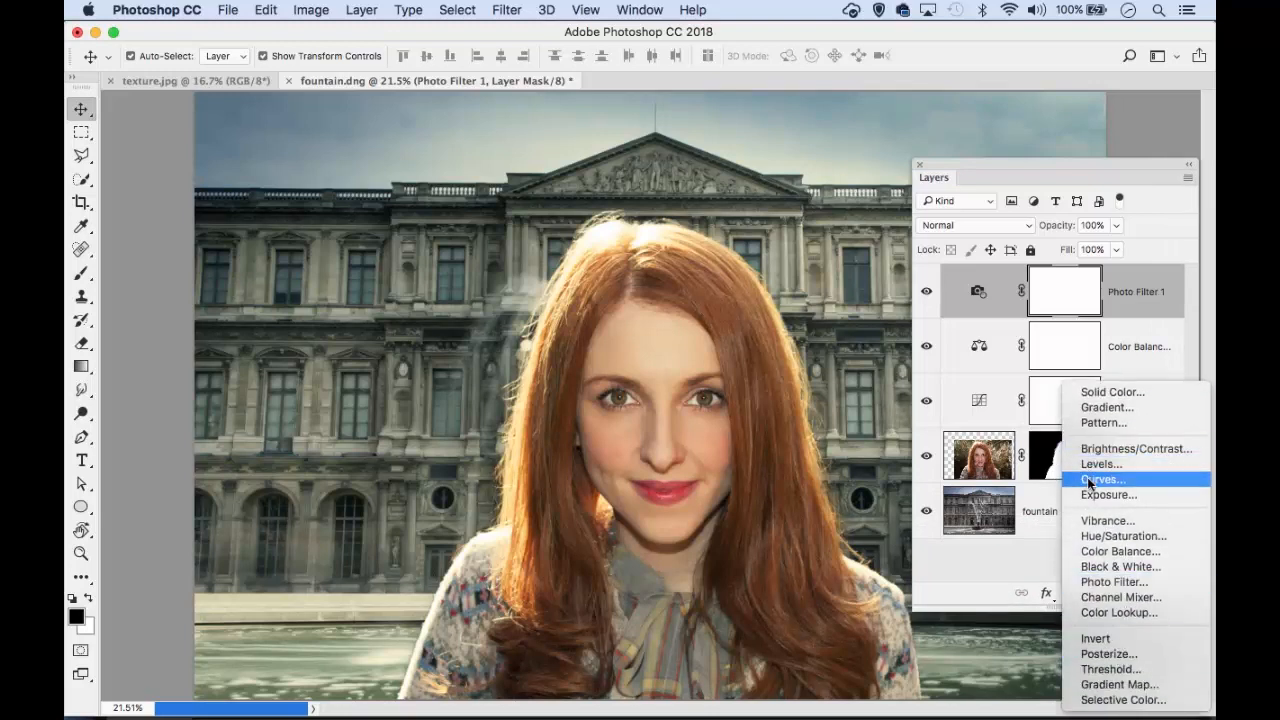
click(1137, 484)
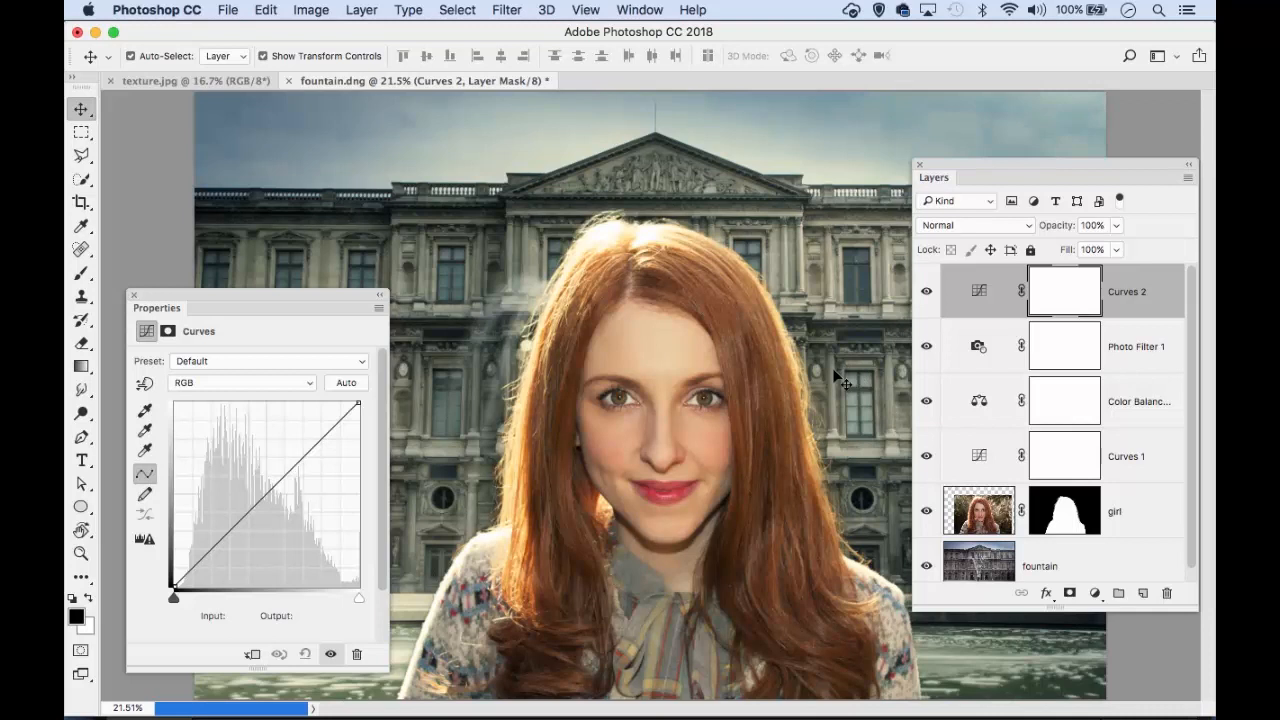
In the Blue channel of the second Curves layer, raise the black point's output to 19 and lower the white point's output to 239.
click(266, 387)
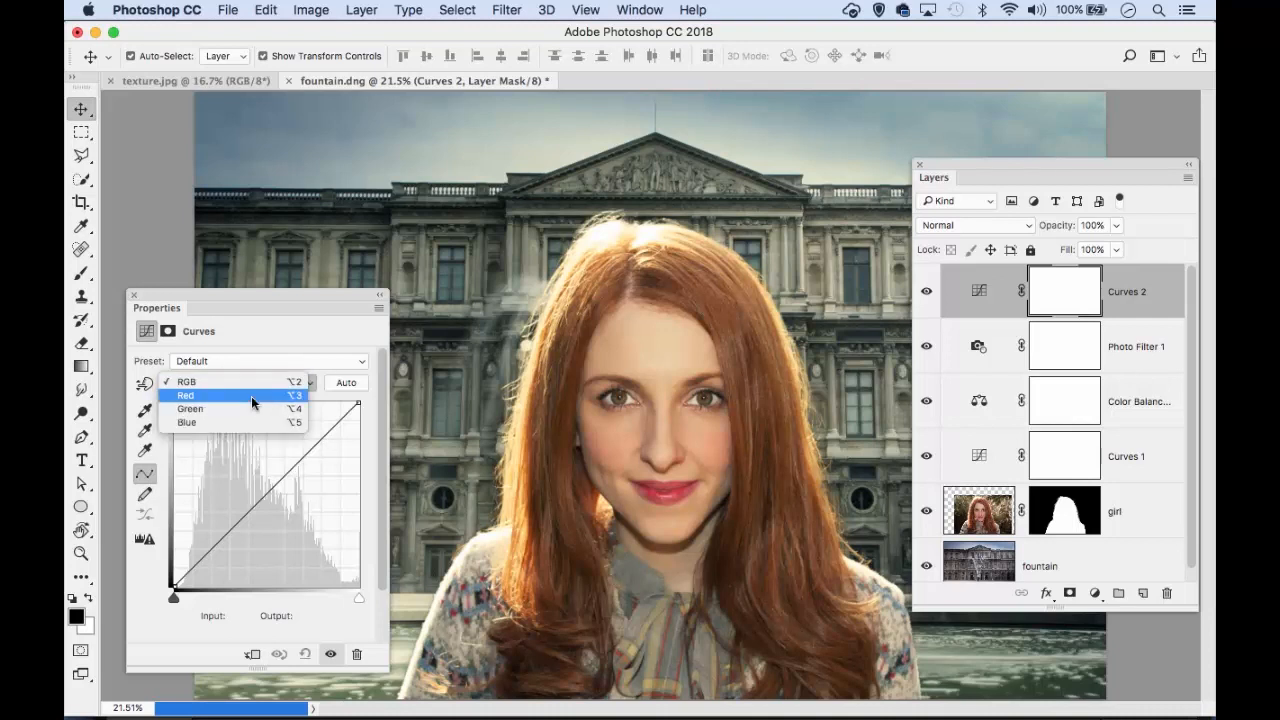
click(206, 424)
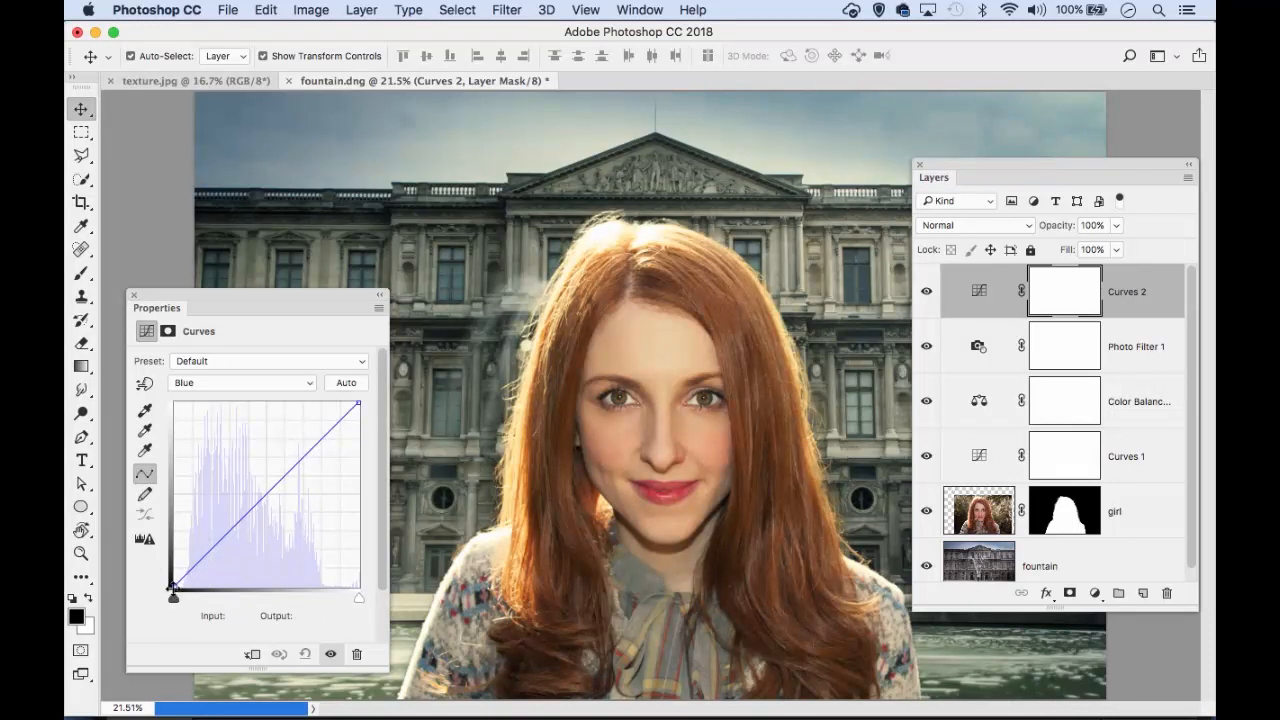
drag(173, 586, 162, 570)
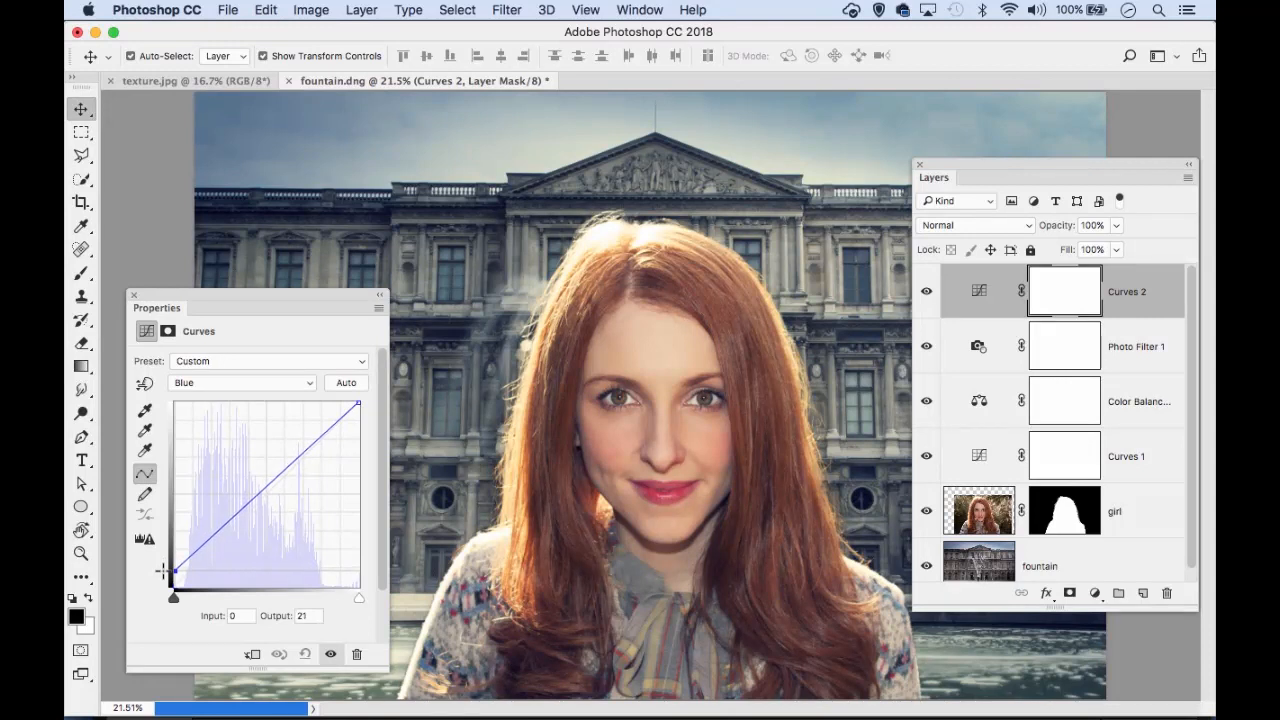
drag(162, 570, 165, 574)
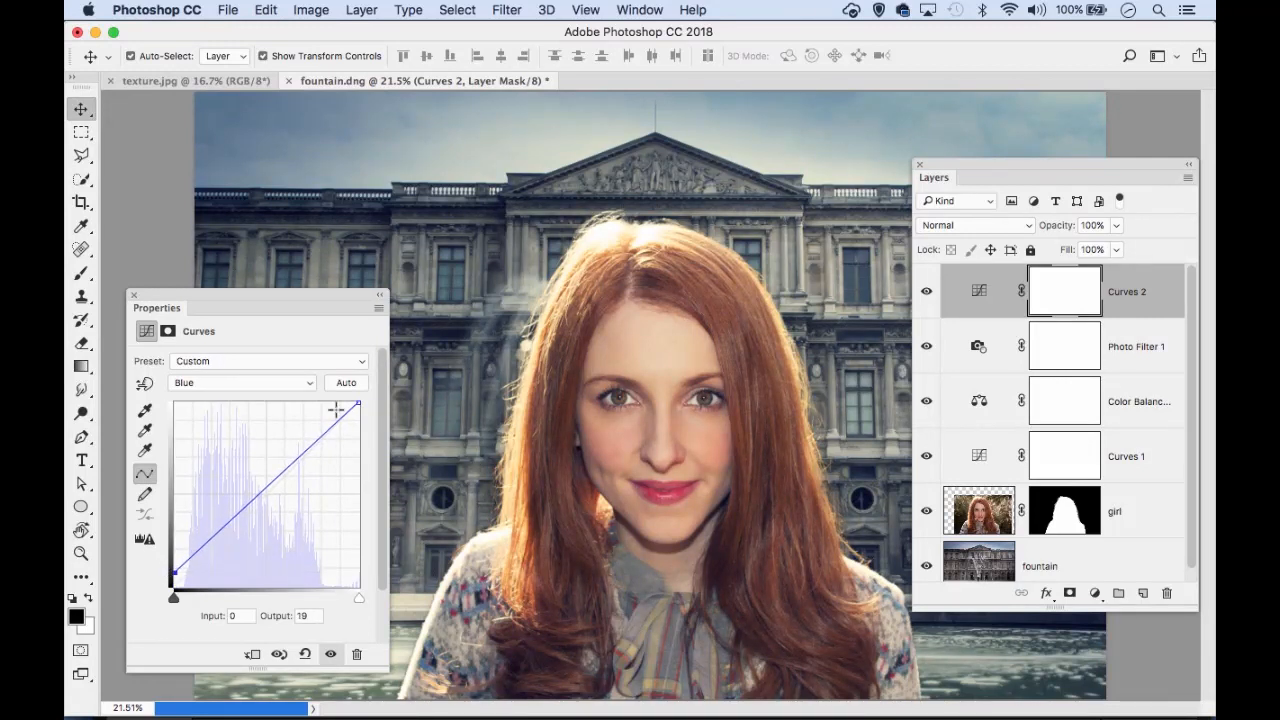
drag(359, 400, 369, 413)
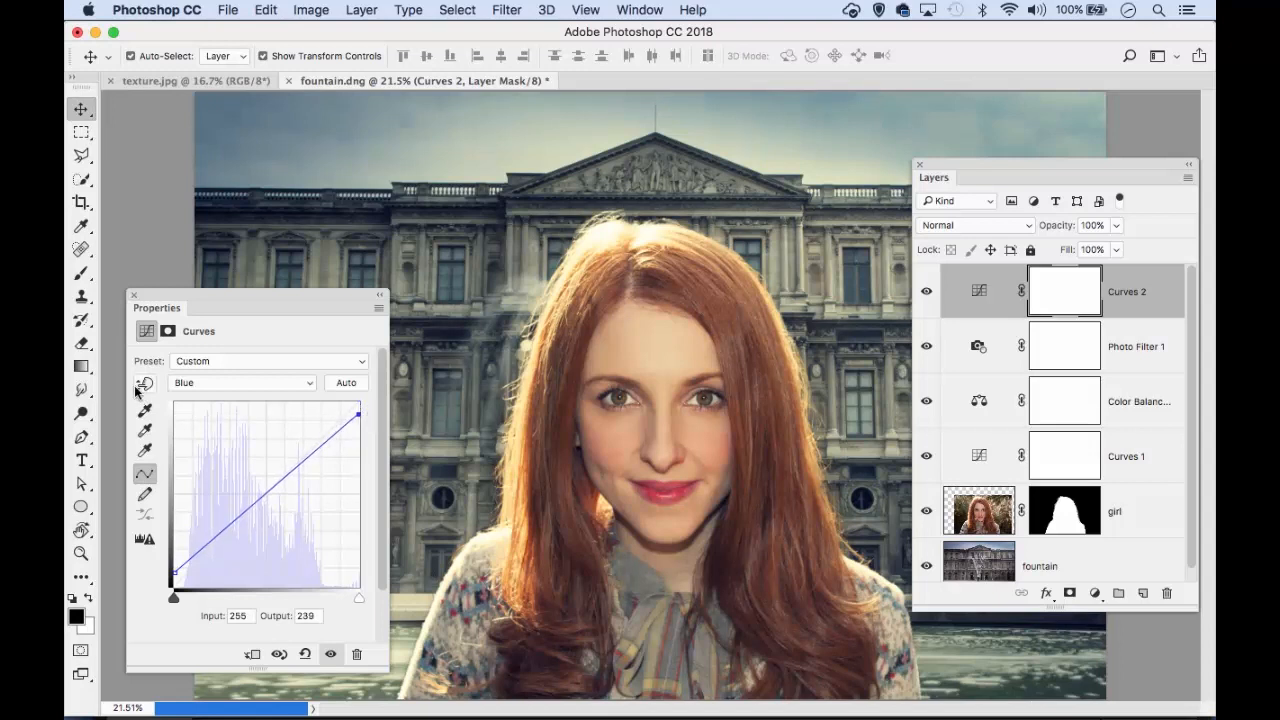
In the Red channel of the second Curves layer, set a shadow point from about 77 to 72 and a highlight point from 216 to 218.
click(215, 385)
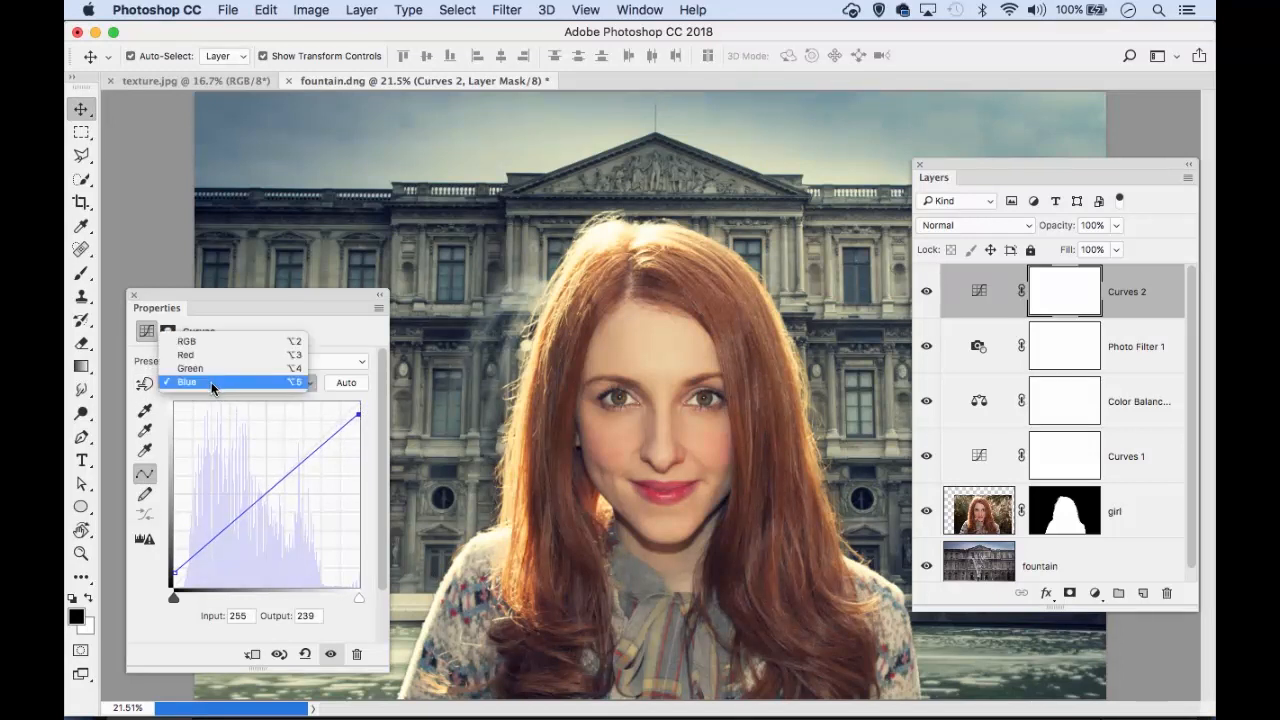
click(214, 358)
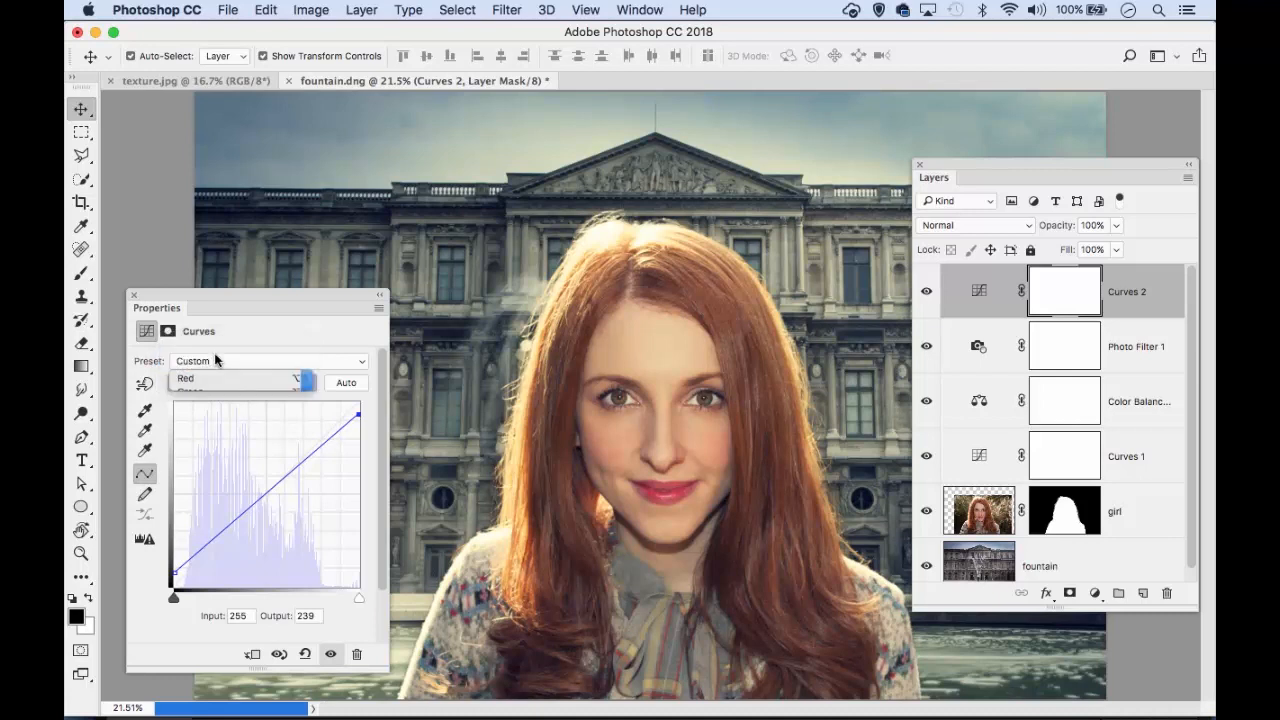
click(214, 358)
mouse_move(328, 432)
mouse_down()
mouse_move(326, 420)
mouse_move(323, 453)
mouse_move(326, 429)
mouse_up()
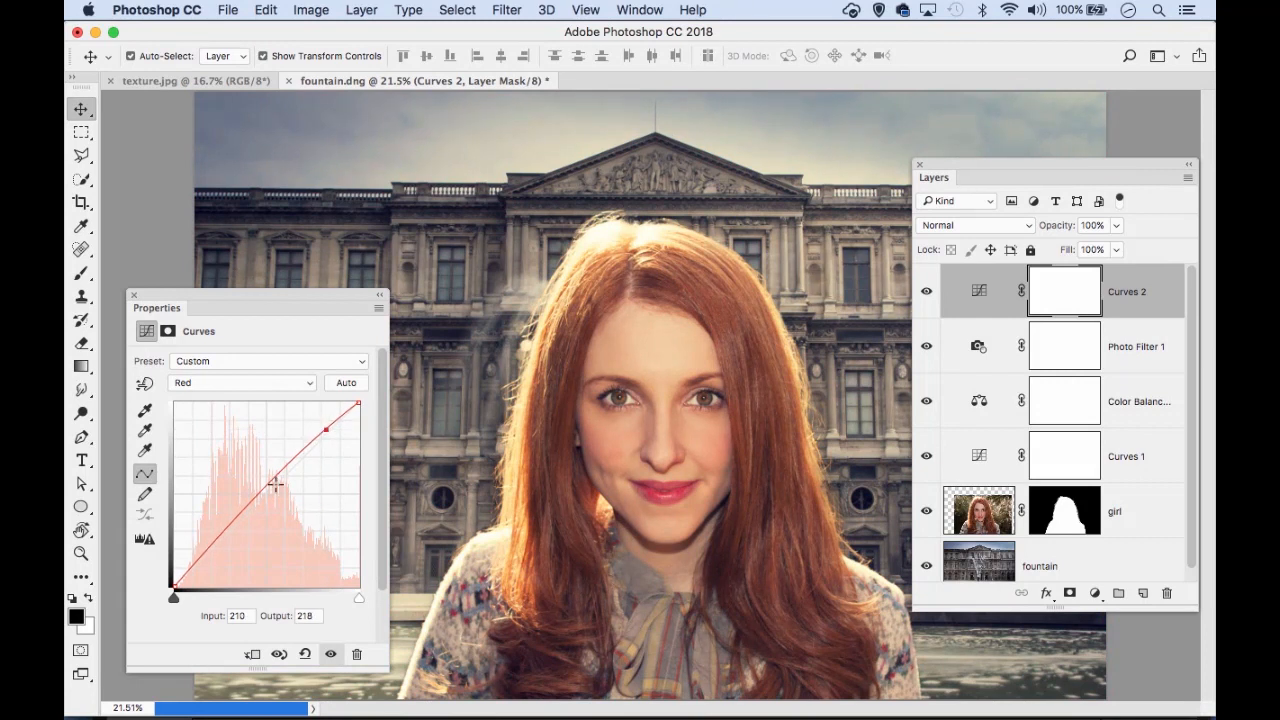
drag(223, 535, 232, 535)
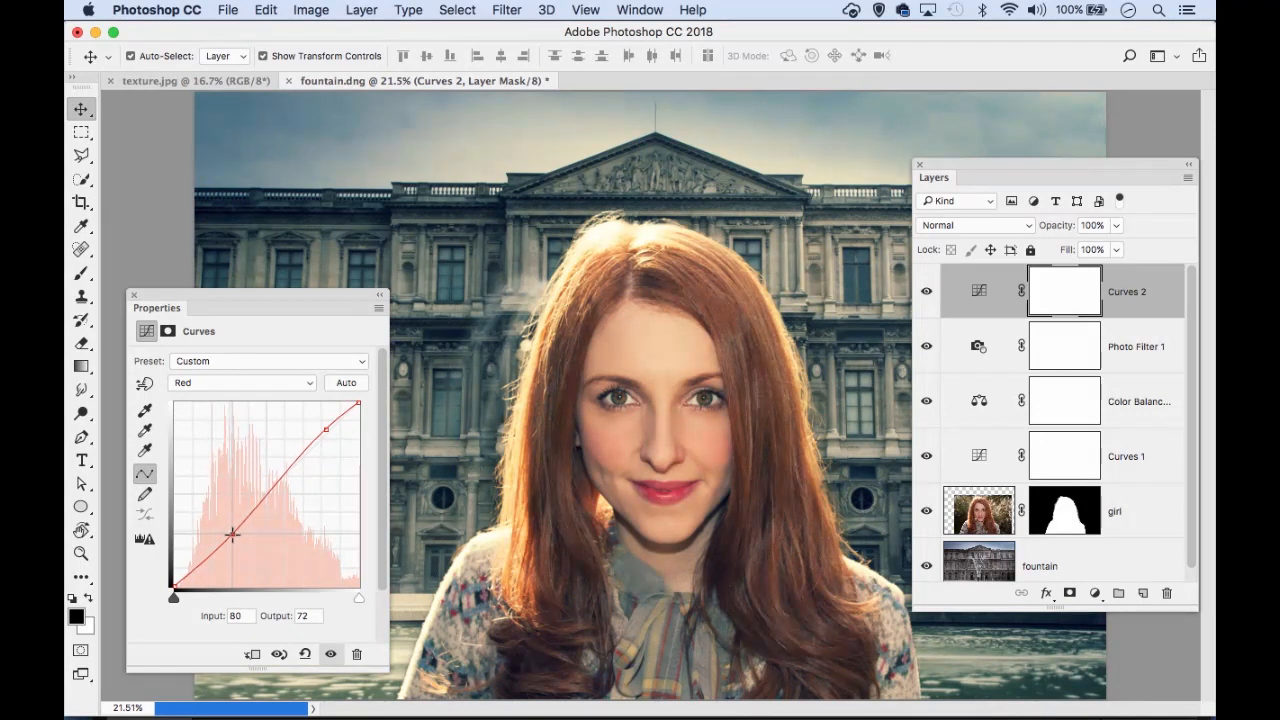
drag(325, 428, 324, 431)
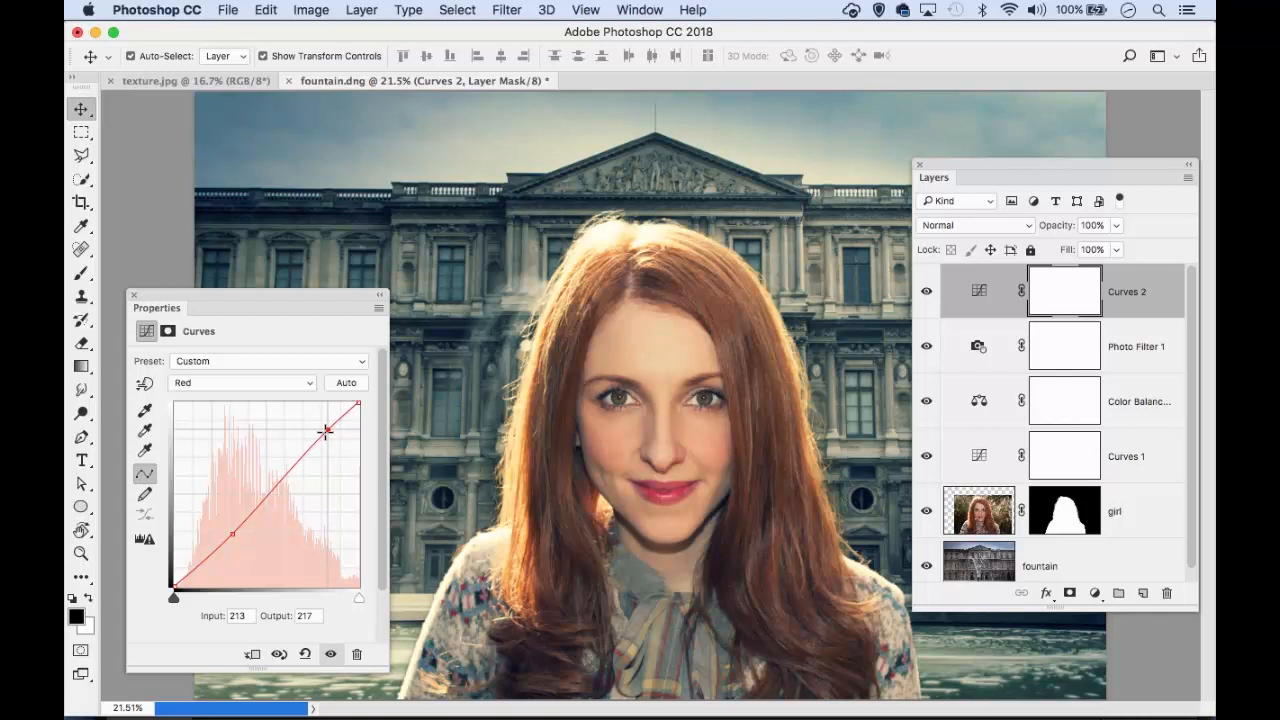
drag(231, 533, 228, 533)
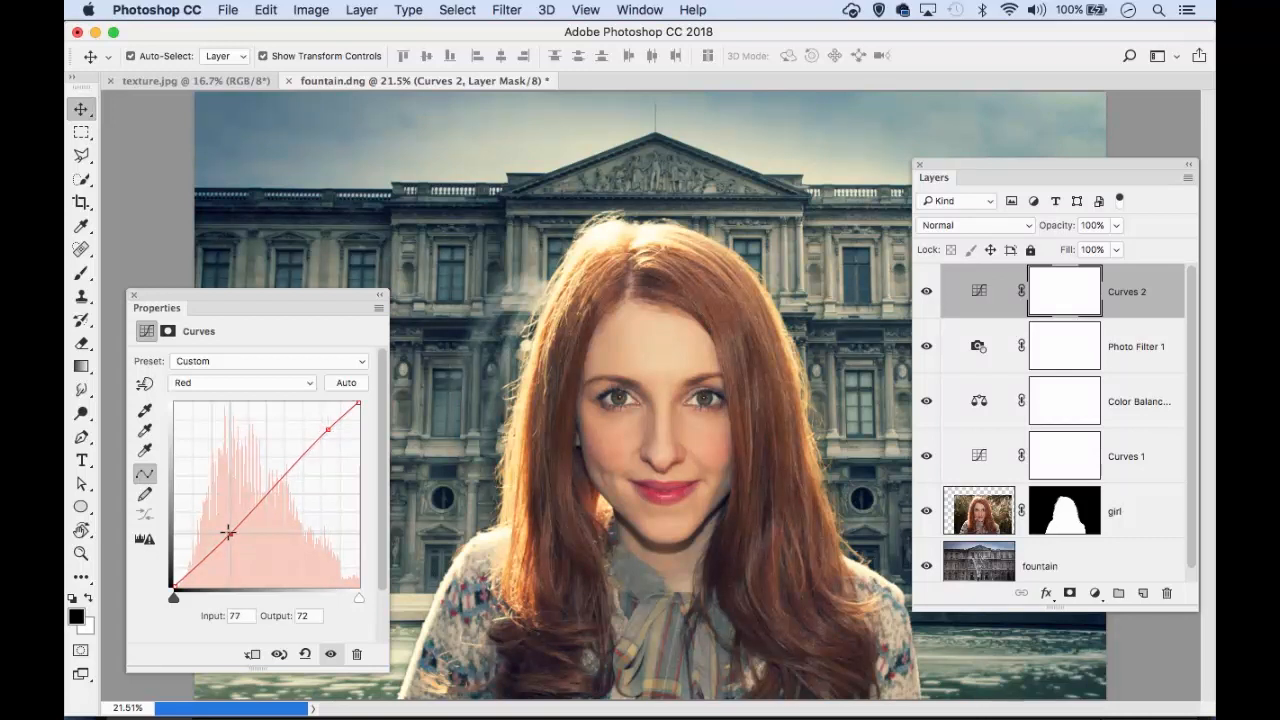
drag(323, 431, 326, 429)
In the Green channel of the second Curves layer, raise the midtones with a point from input 113 to output 120.
click(215, 384)
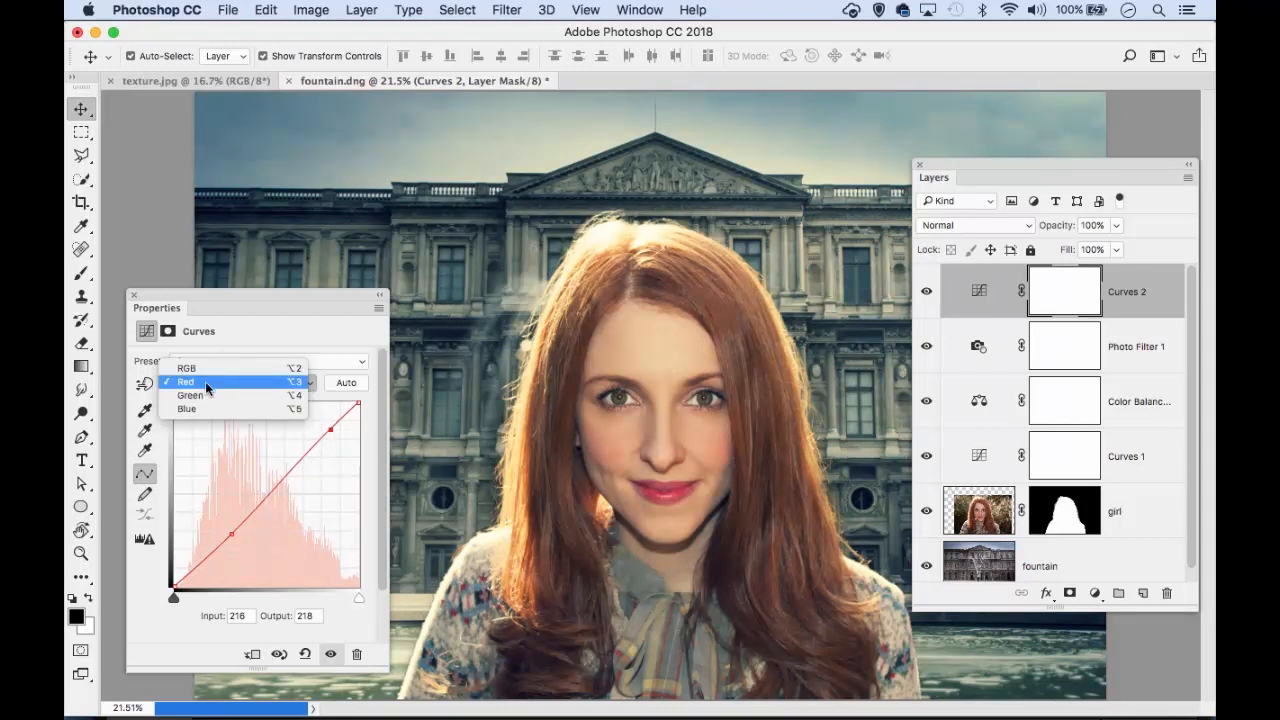
click(202, 398)
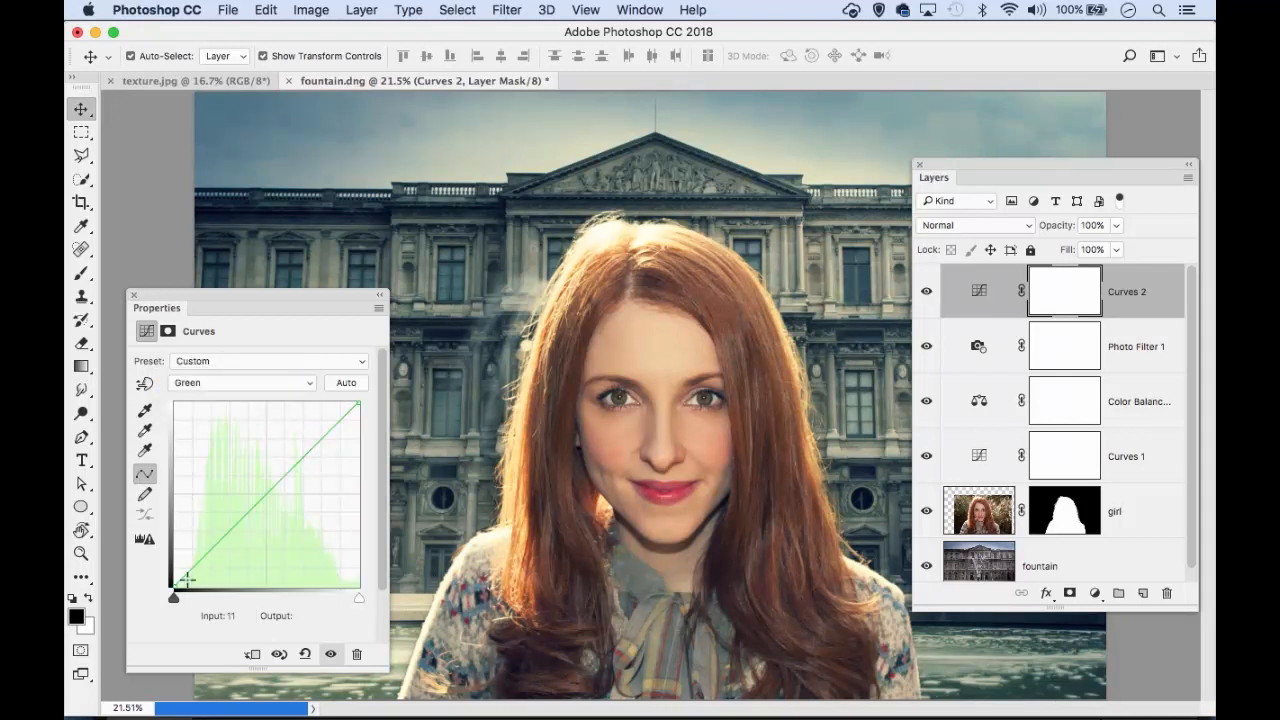
drag(262, 501, 256, 498)
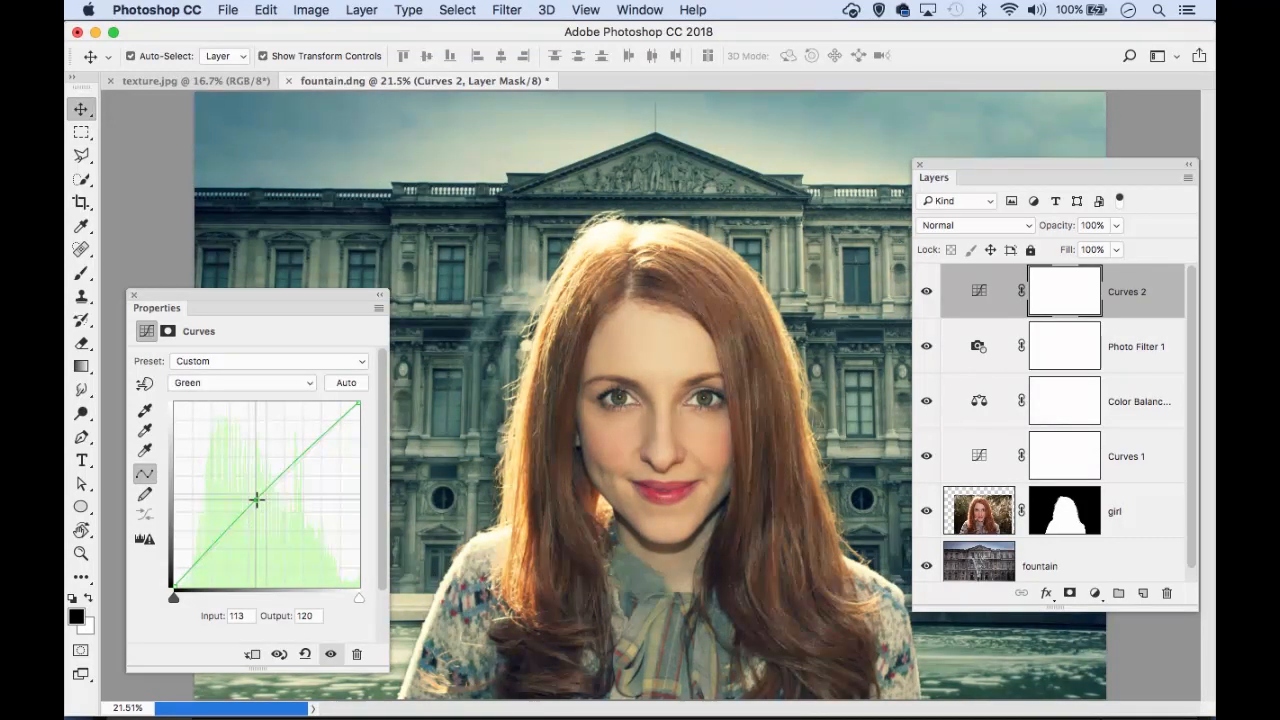
Compare the composite with and without the second Curves layer.
click(924, 292)
click(924, 292)
click(924, 292)
click(924, 292)
In the RGB curve of the second Curves layer, add brightening points from 191 to 209 and 57 to 64, and close its settings.
click(268, 380)
click(245, 354)
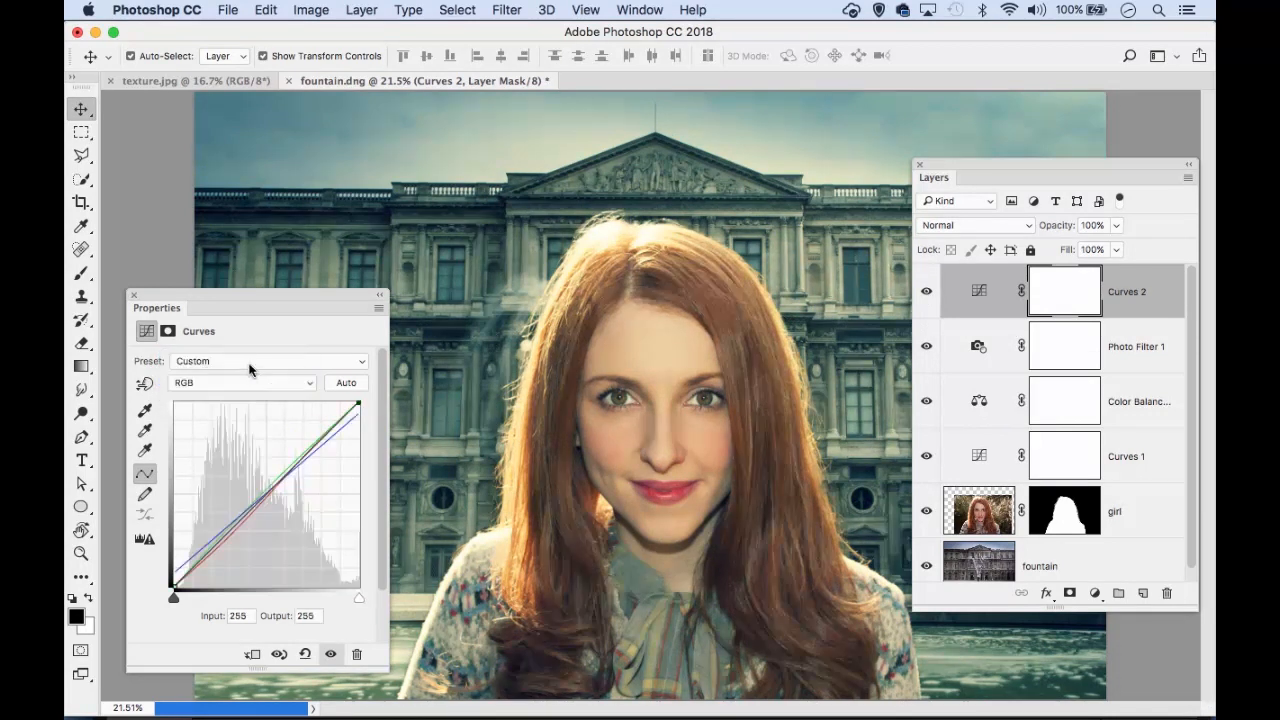
click(316, 441)
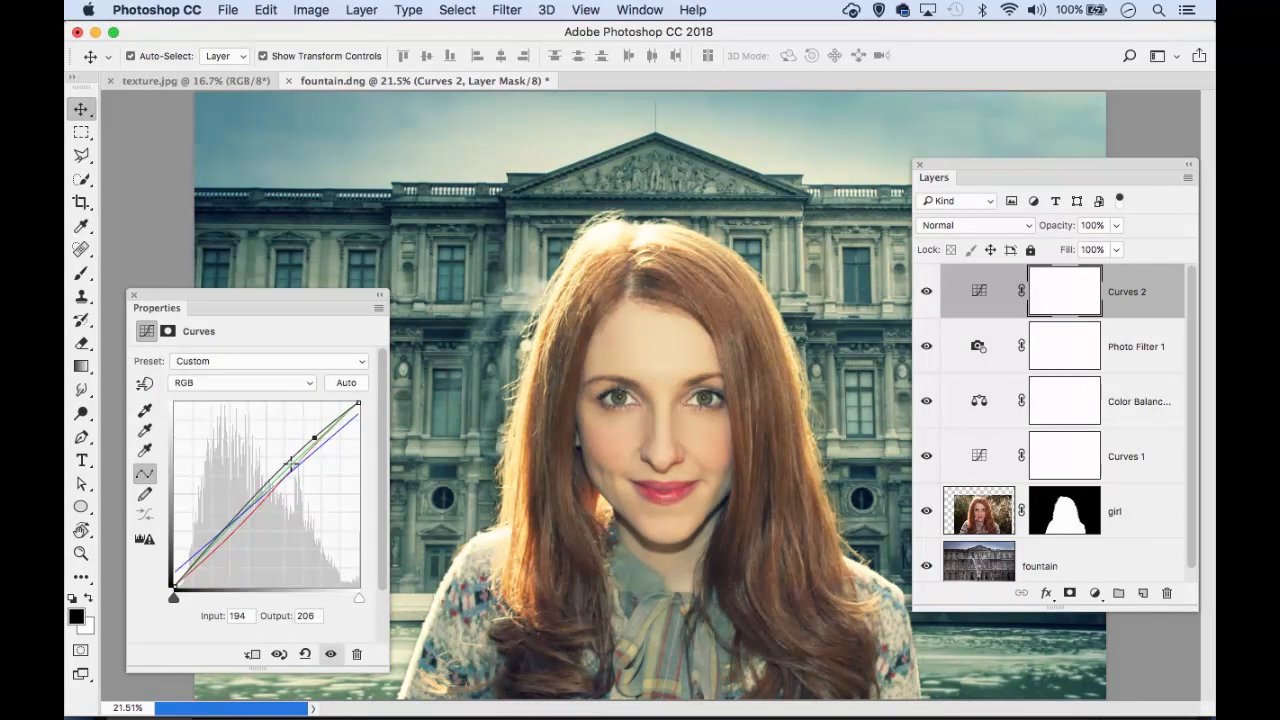
drag(206, 542, 216, 540)
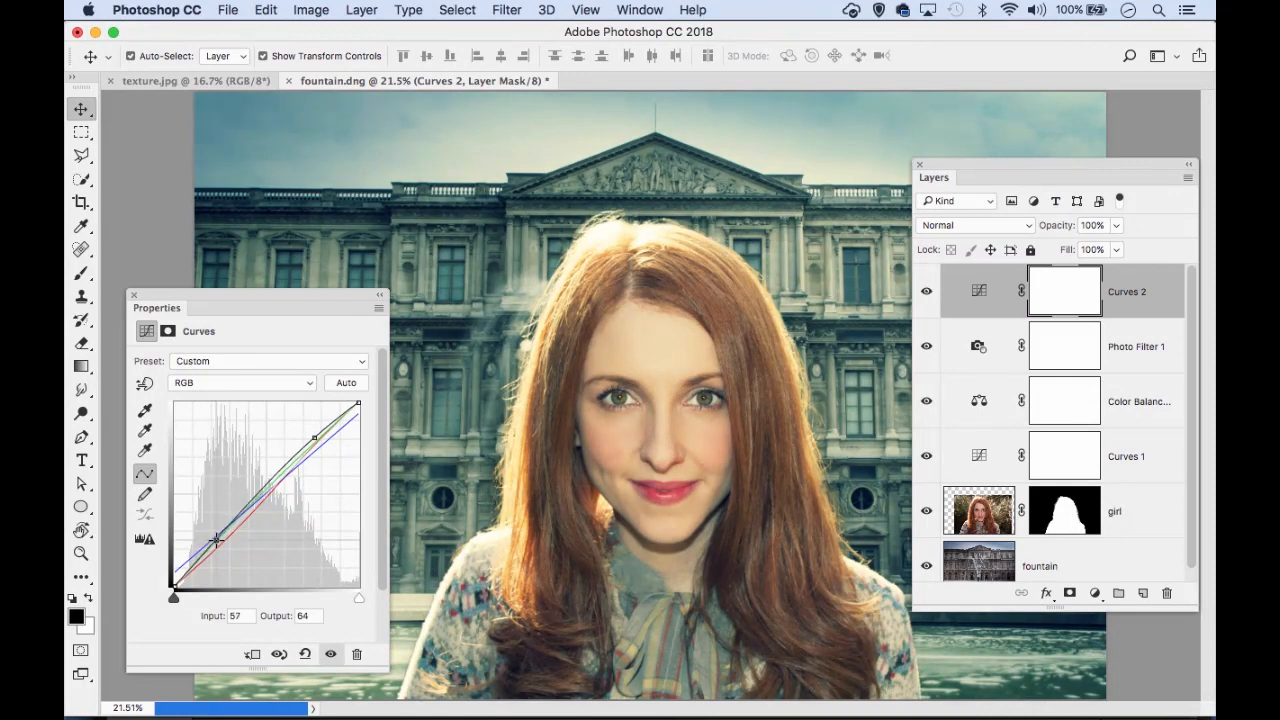
drag(313, 437, 312, 436)
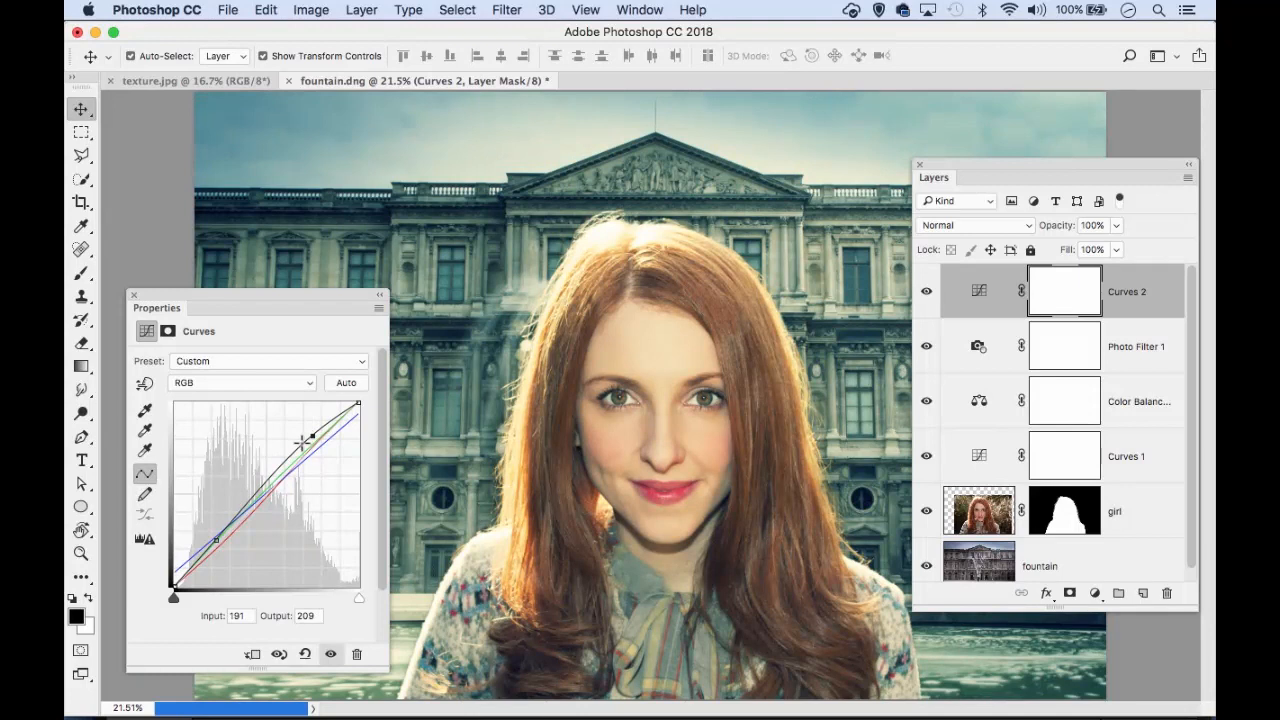
click(132, 294)
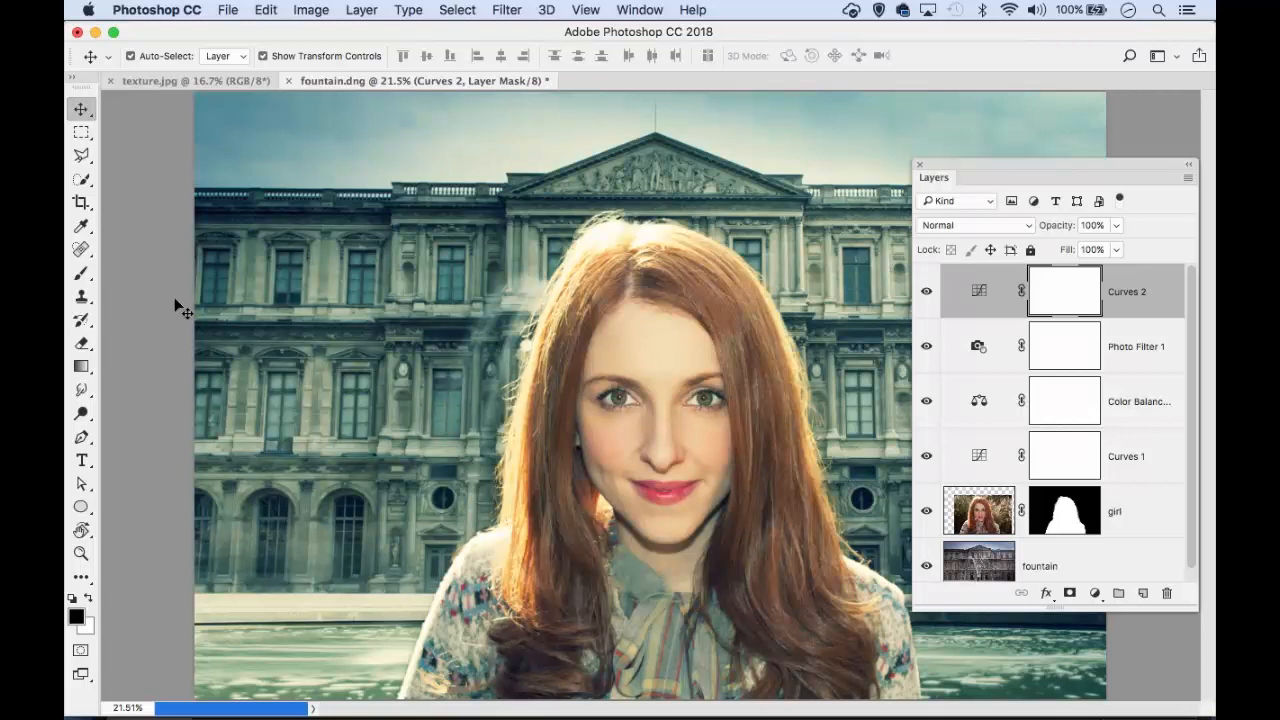
Bring the texture.jpg image into fountain.dng as the top layer and position it to cover the whole canvas.
click(176, 81)
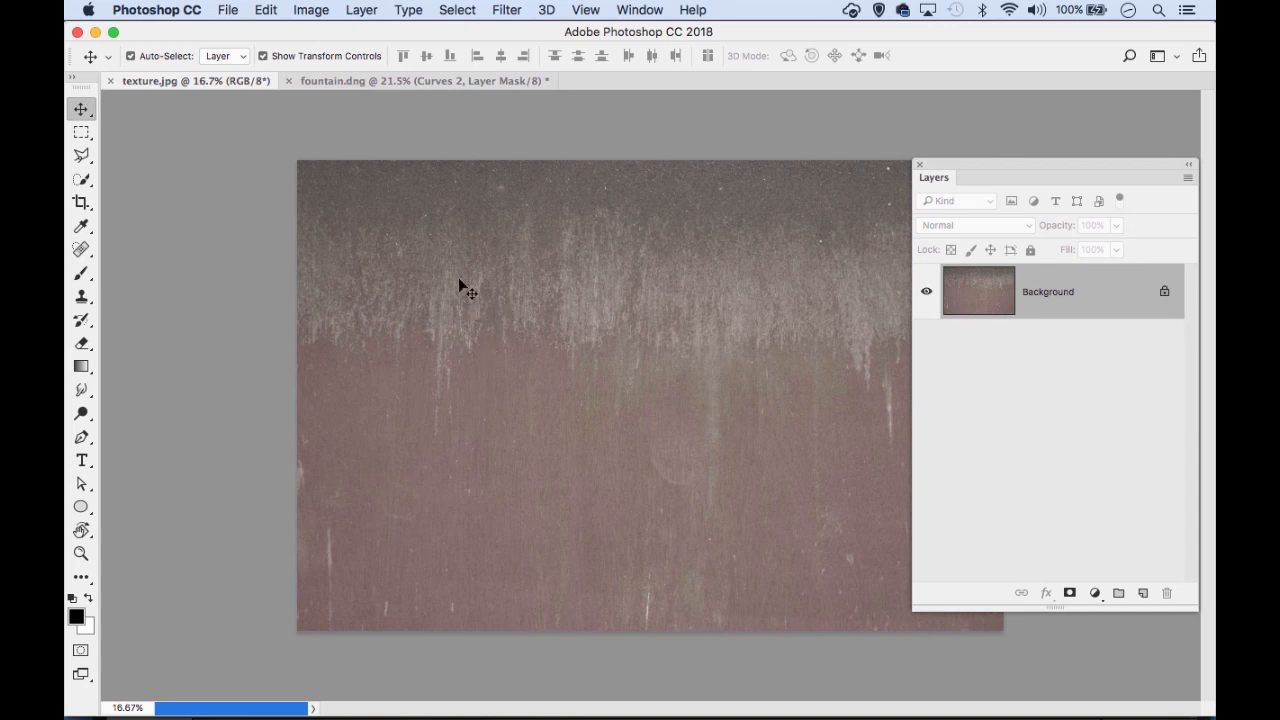
drag(543, 260, 455, 84)
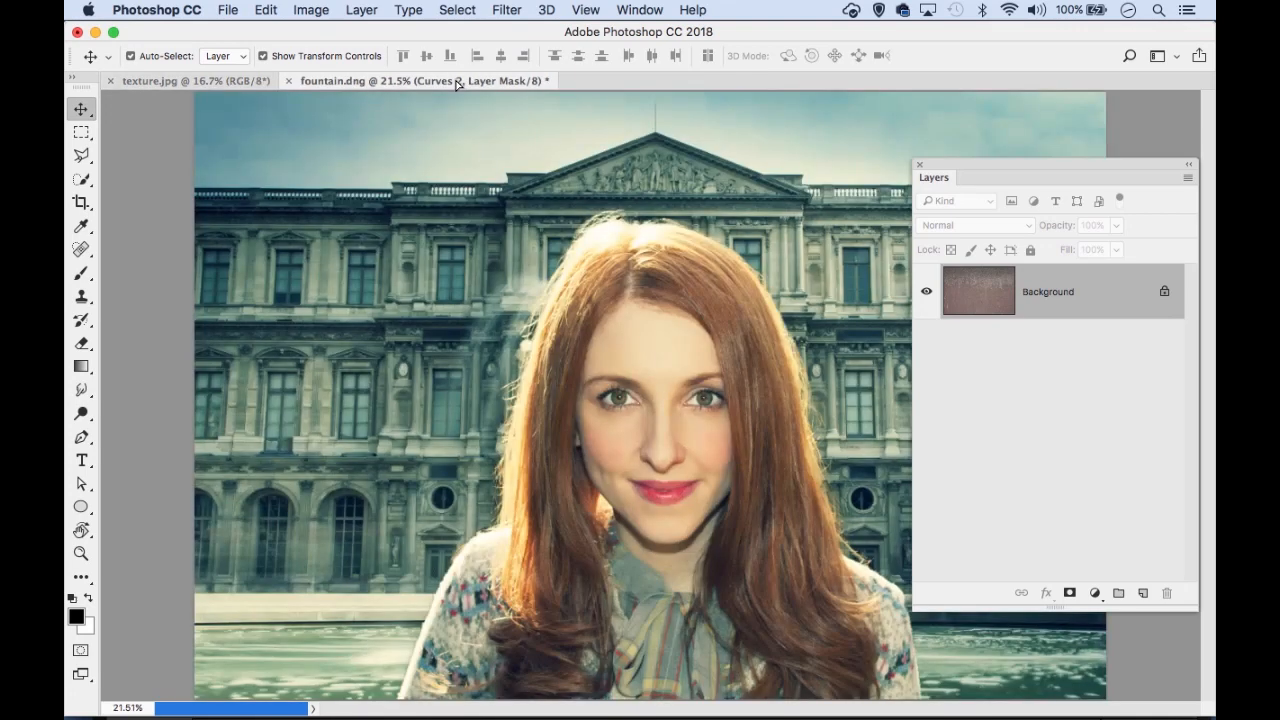
drag(471, 268, 468, 271)
drag(676, 236, 687, 355)
drag(759, 202, 873, 195)
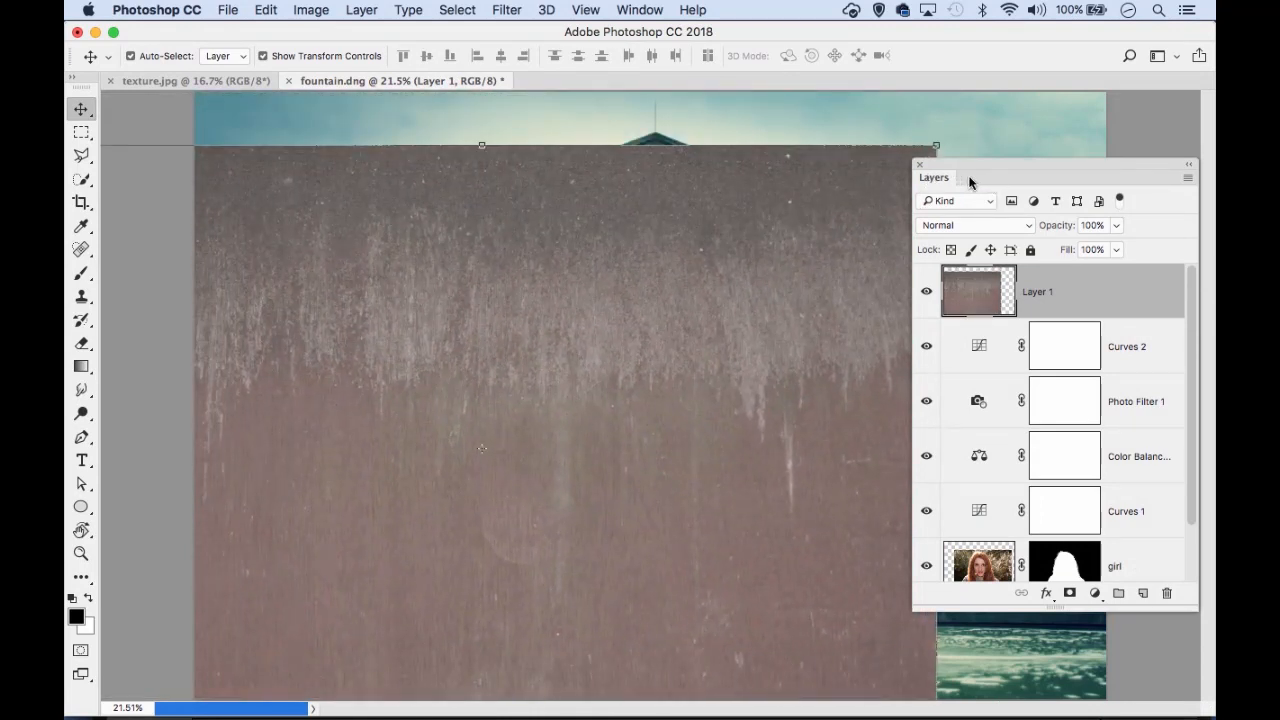
drag(534, 337, 699, 292)
drag(507, 331, 490, 341)
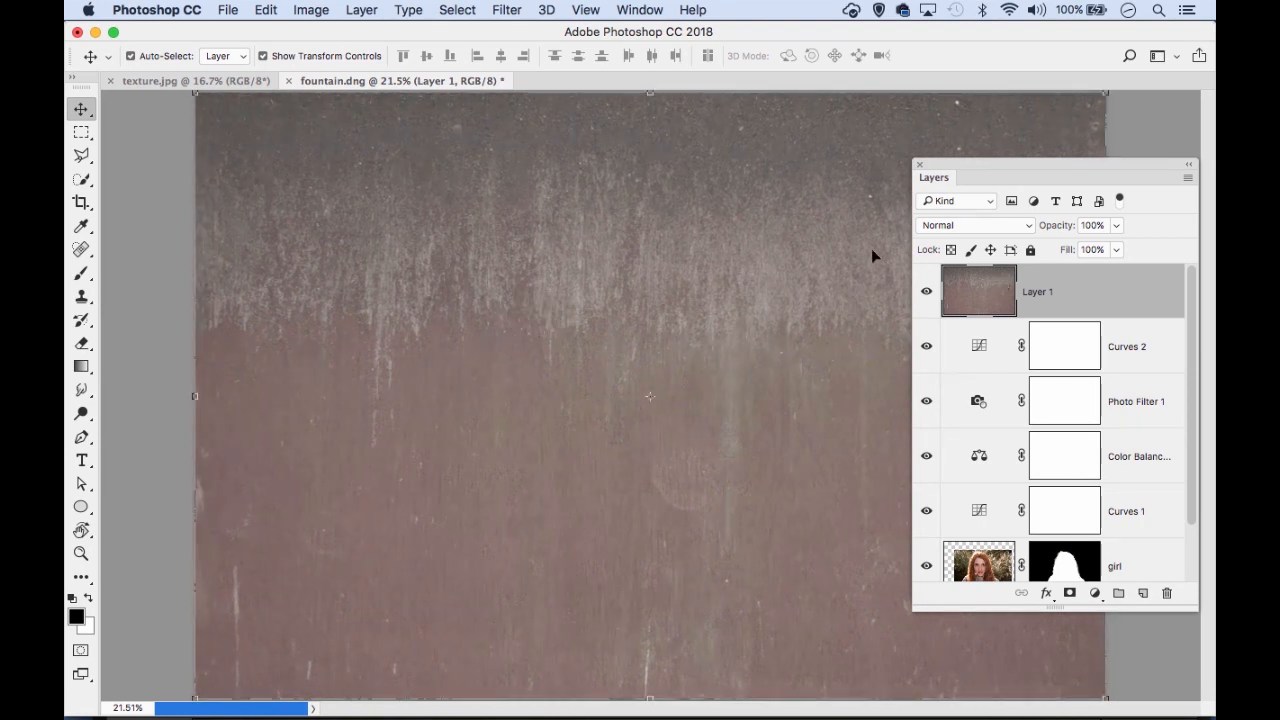
Try the texture layer in successive blend modes, from Darken through Multiply, Linear Burn, Color Dodge and Soft Light to Color.
click(990, 227)
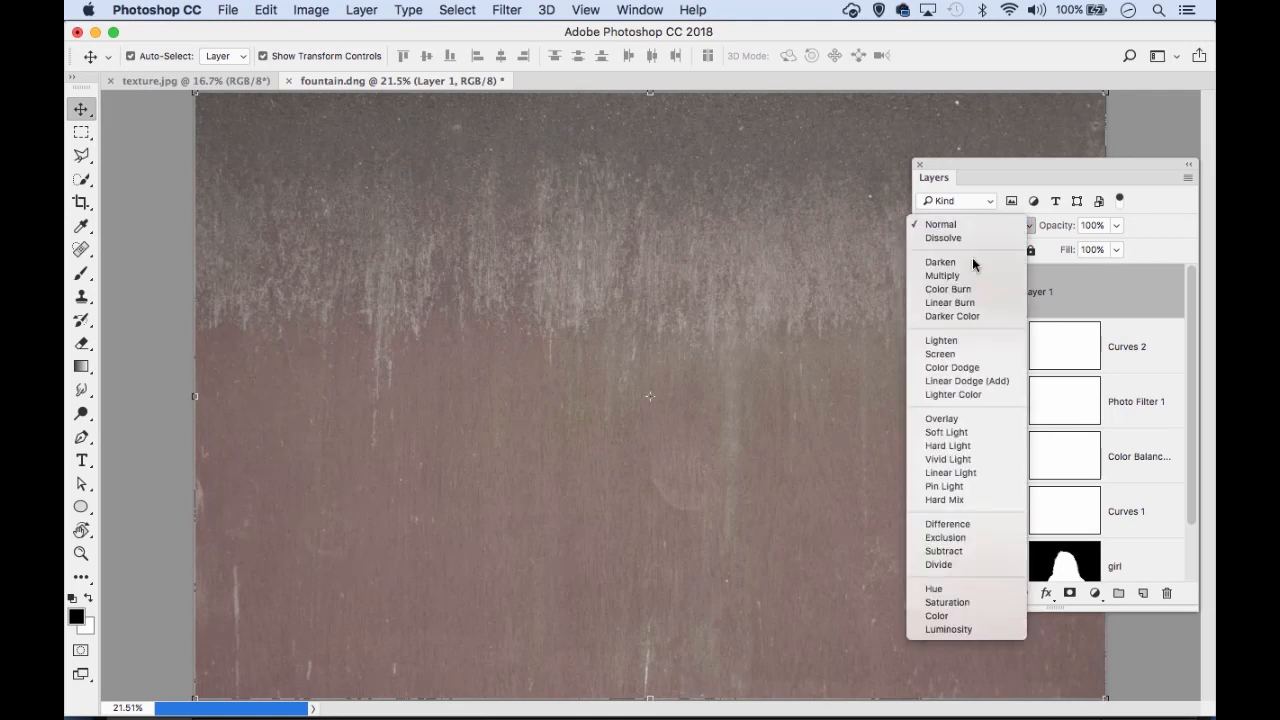
click(977, 263)
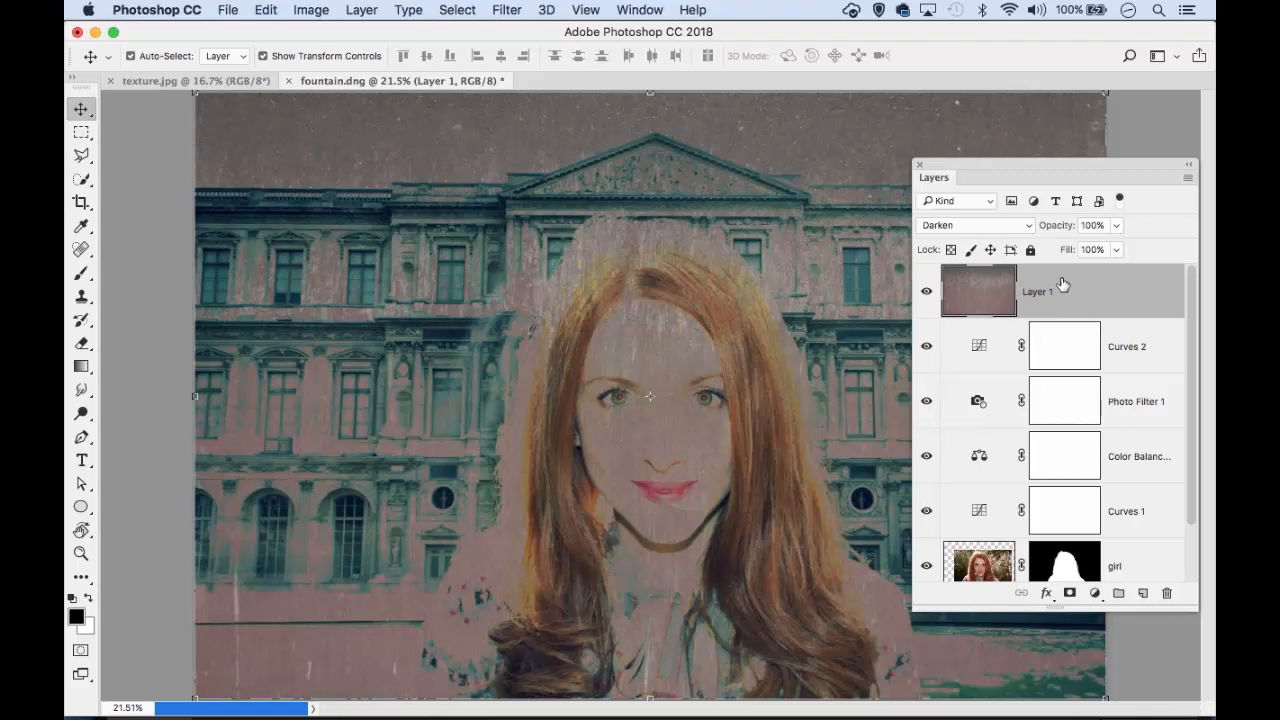
key(shift+plus)
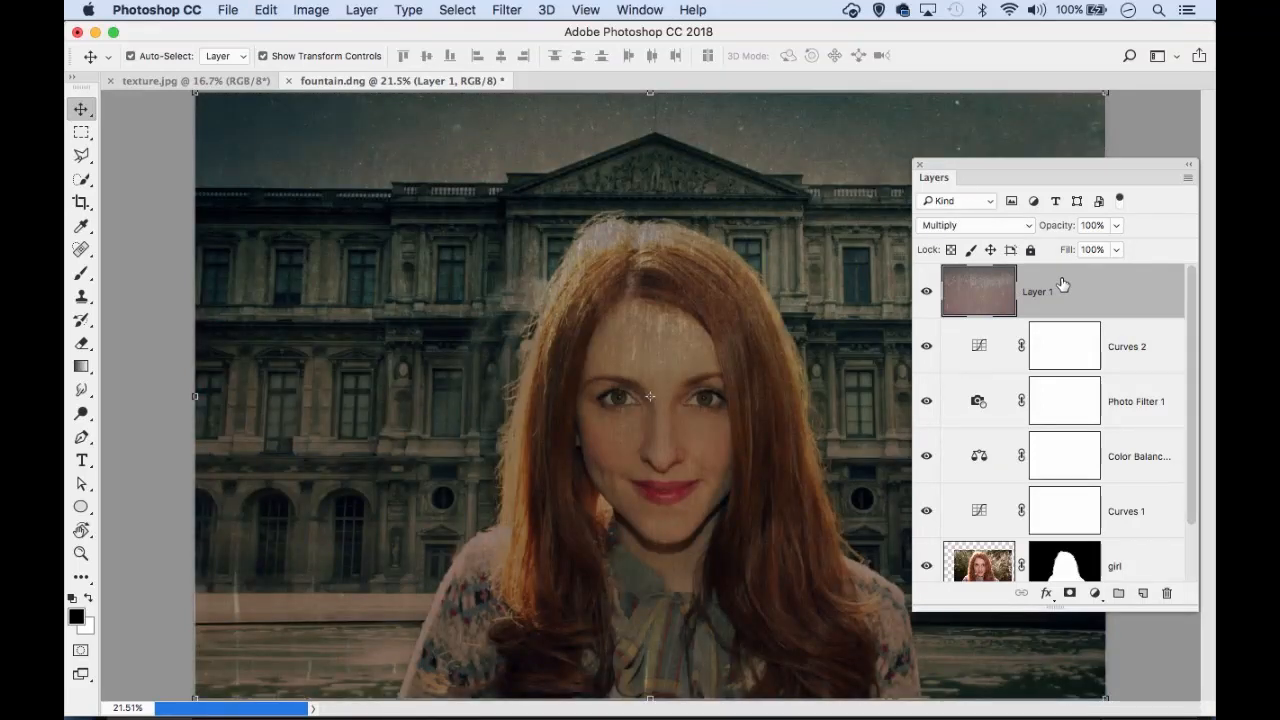
key(shift+plus)
key(shift+plus)
key(shift+plus)
key(shift+plus)
key(shift+plus)
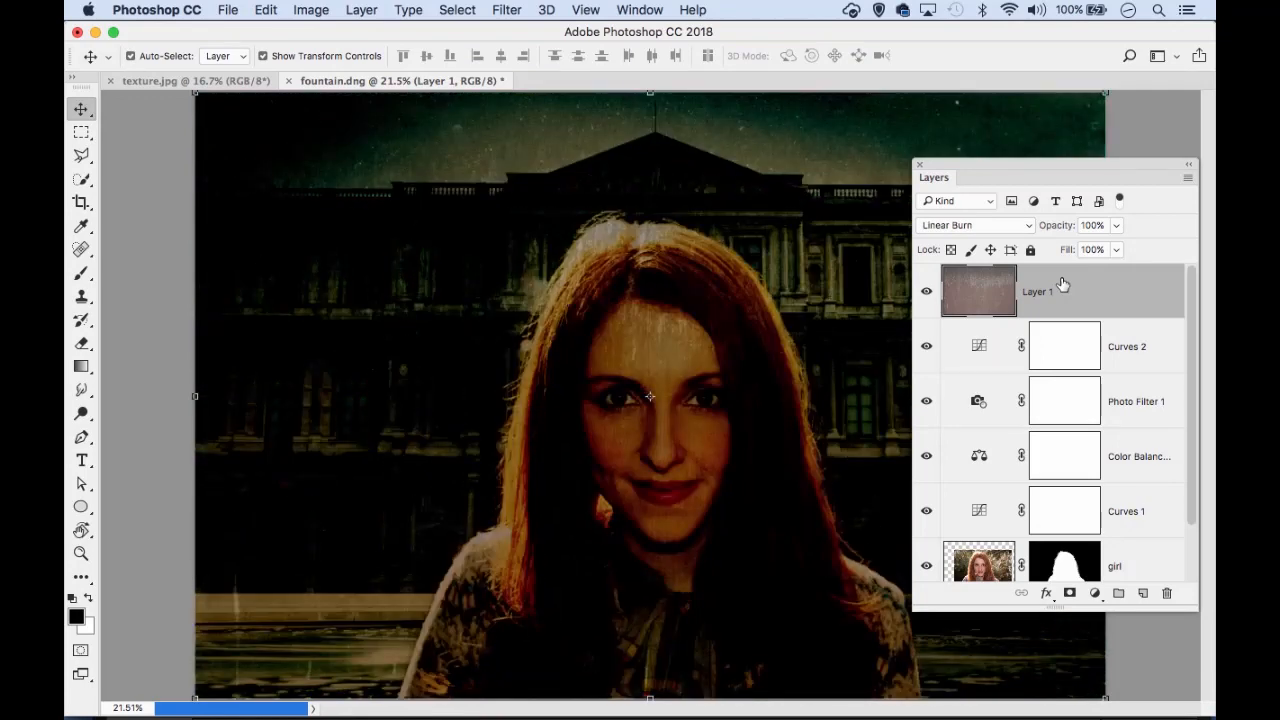
key(shift+plus)
key(shift+plus)
key(shift+plus)
key(shift+plus)
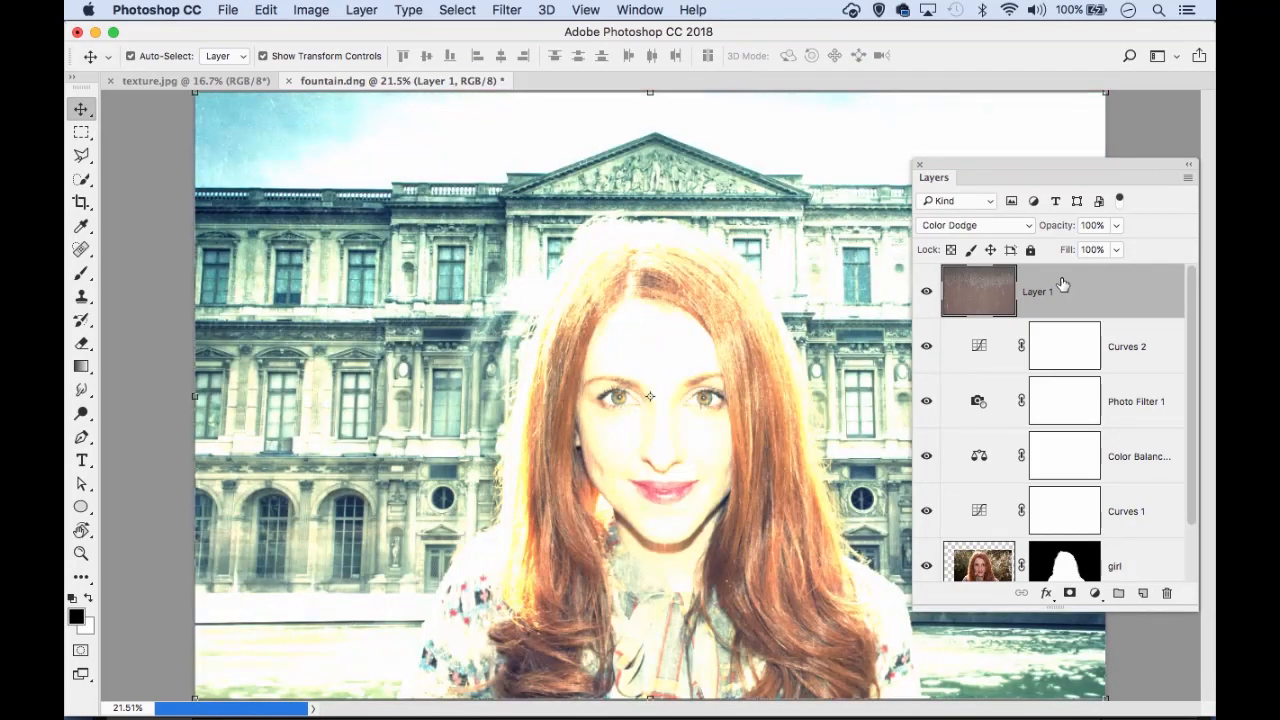
key(shift+plus)
key(shift+plus)
key(shift+plus)
key(shift+plus)
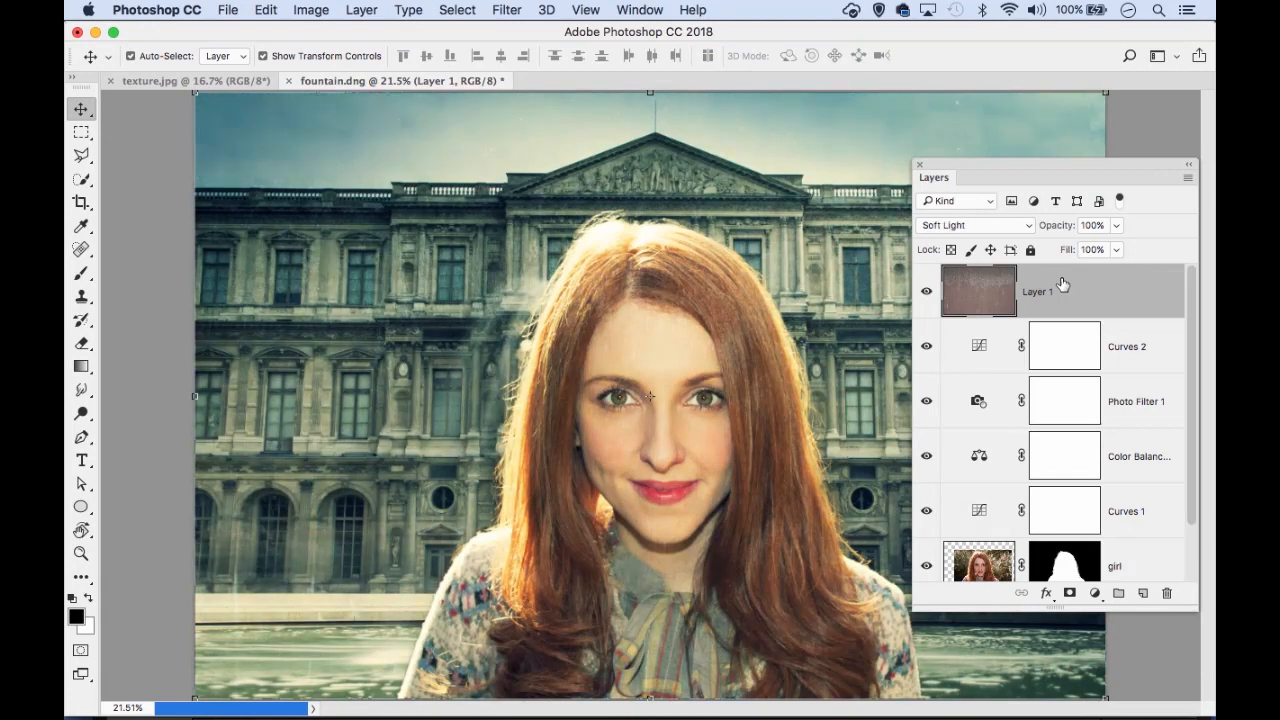
key(shift+plus)
key(shift+plus)
key(shift+plus)
key(shift+plus)
key(shift+plus)
key(shift+plus)
key(shift+plus)
key(shift+plus)
key(shift+plus)
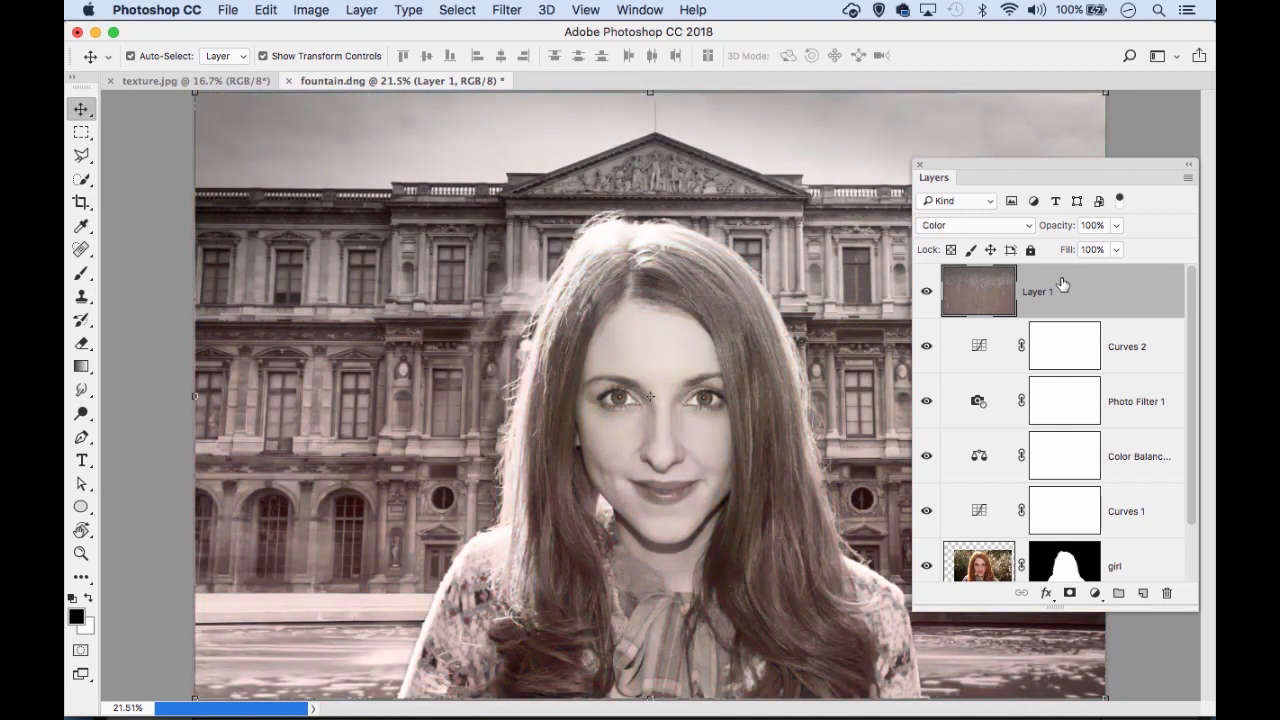
key(shift+plus)
key(shift+plus)
Step back through the texture layer's blend modes, compare Soft Light with Overlay, and settle on Overlay at 70% opacity.
key(shift+minus)
key(shift+minus)
key(shift+minus)
key(shift+minus)
key(shift+minus)
key(shift+minus)
key(shift+minus)
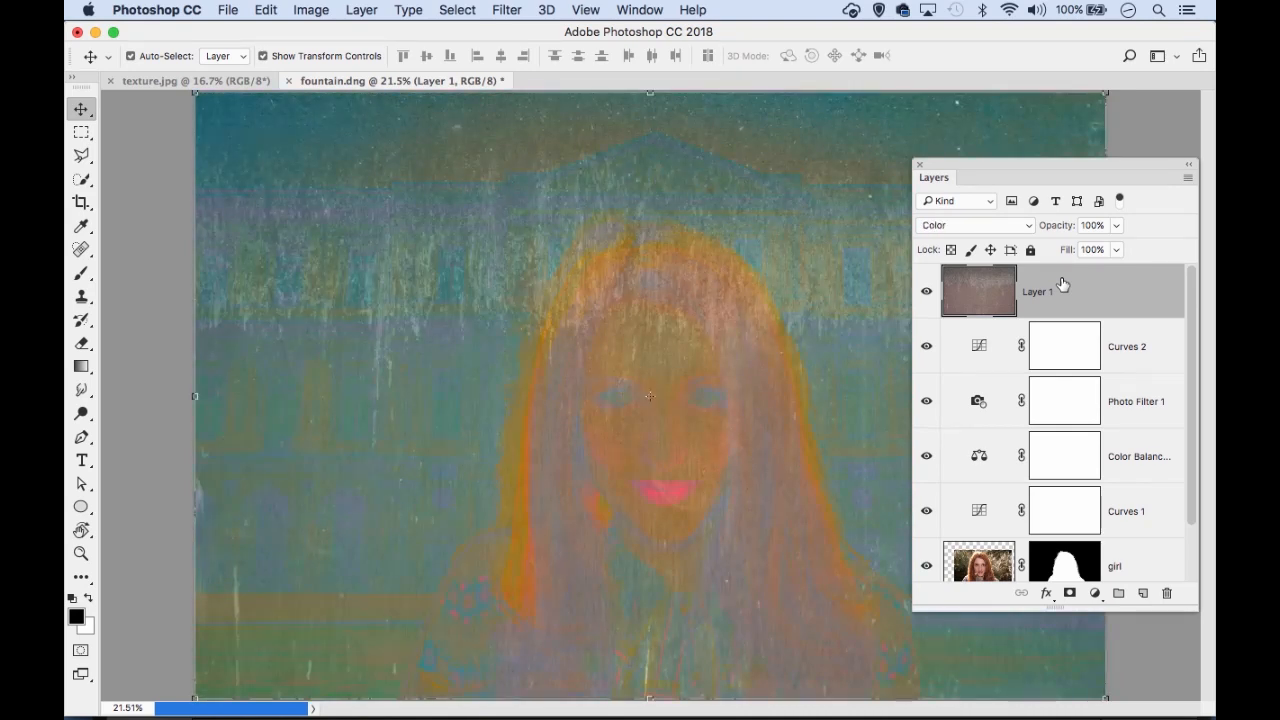
key(shift+minus)
key(shift+minus)
key(shift+minus)
key(shift+minus)
key(shift+minus)
key(shift+minus)
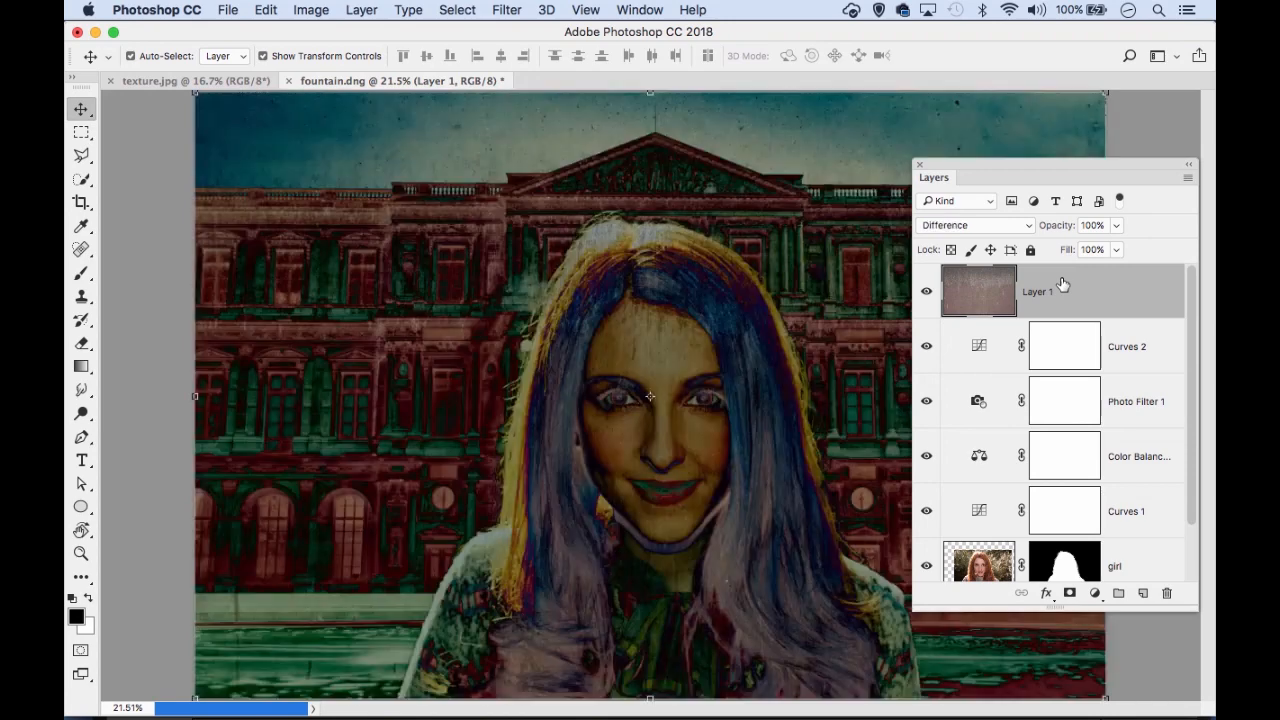
key(shift+minus)
key(shift+minus)
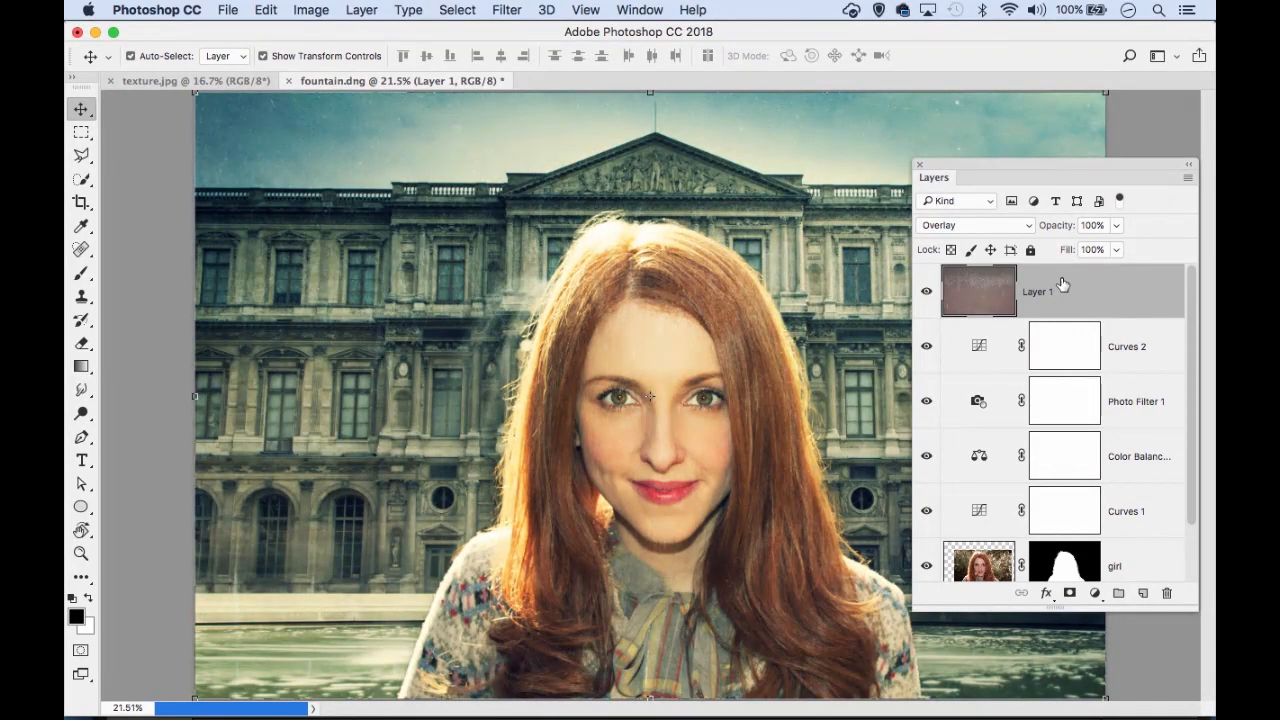
key(shift+plus)
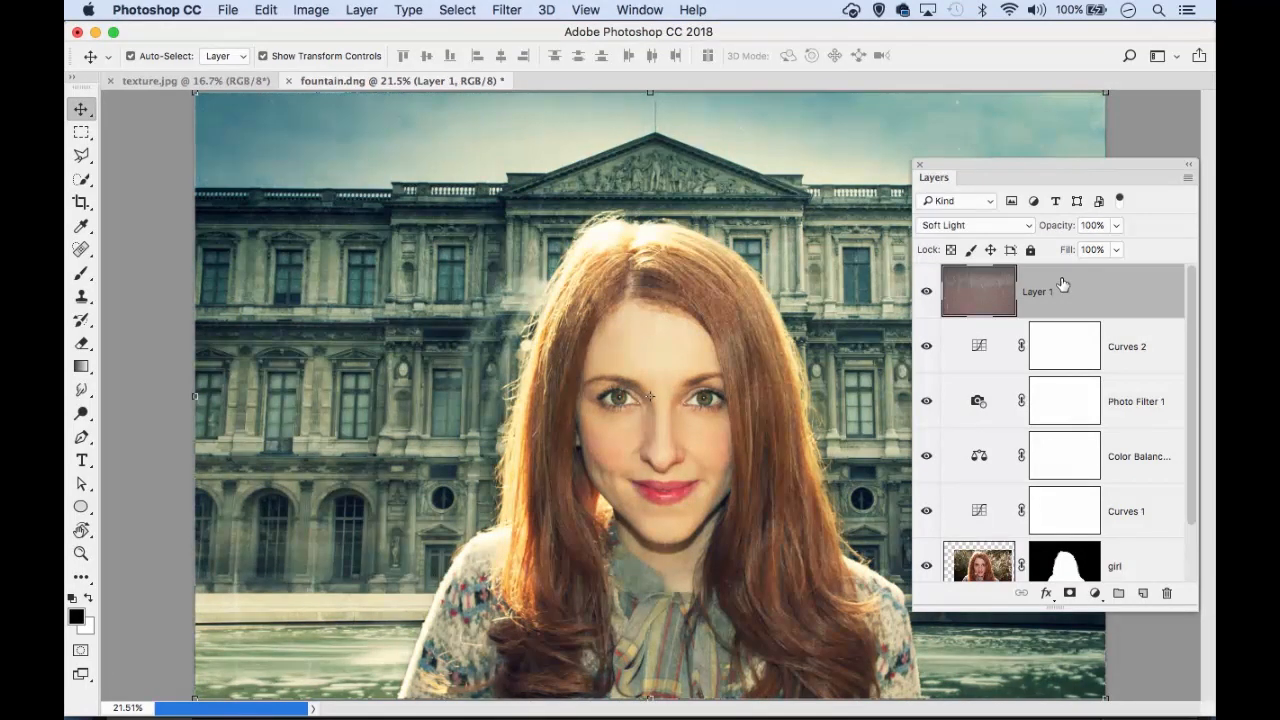
key(shift+minus)
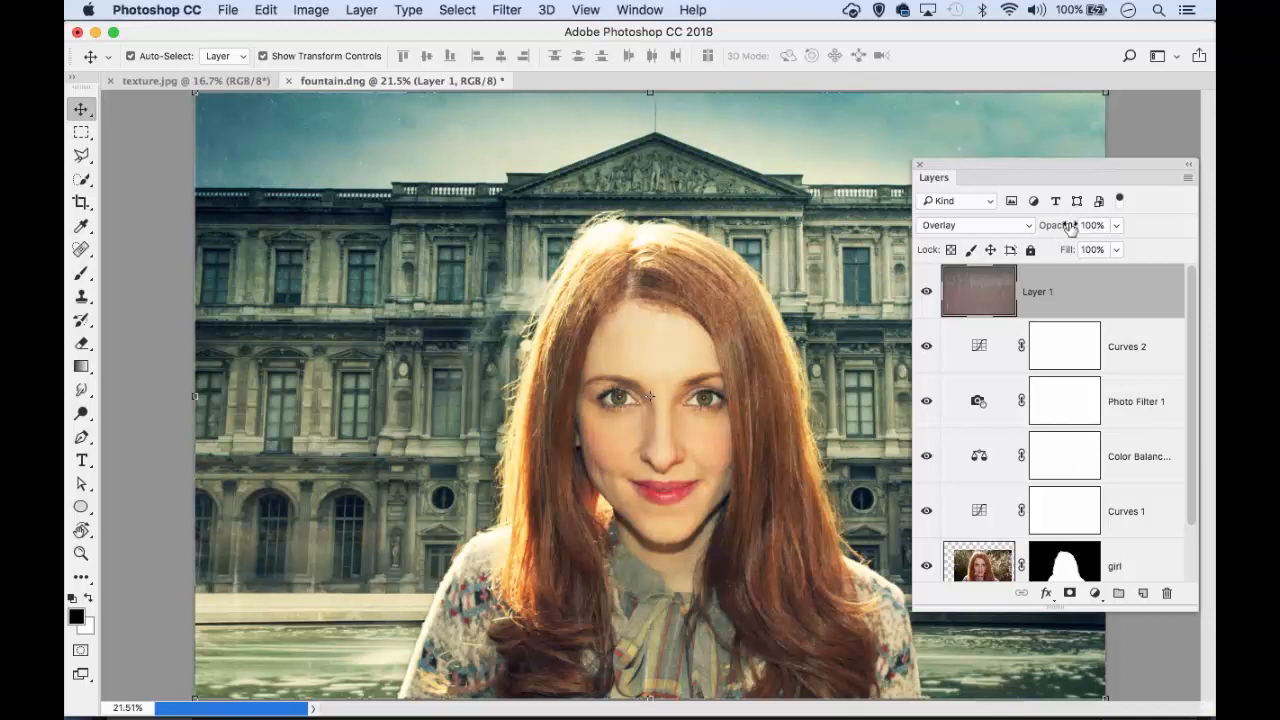
drag(1059, 226, 1032, 228)
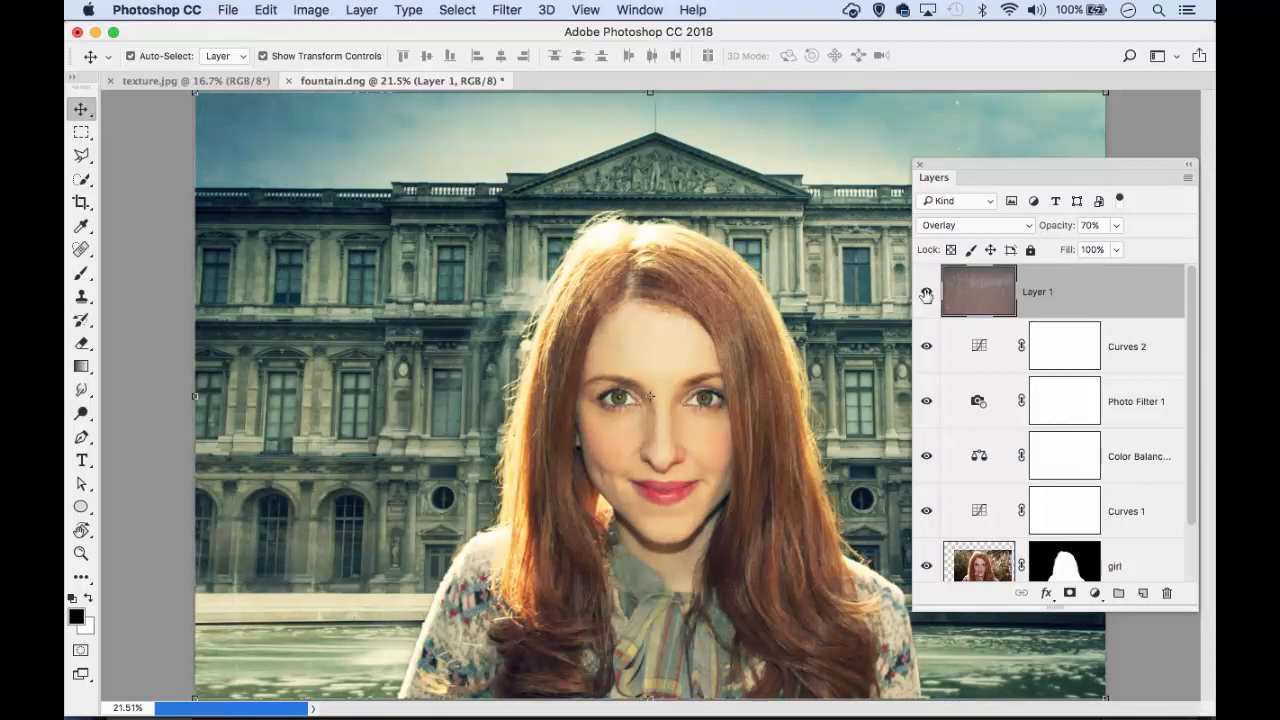
Compare the composite with and without the texture overlay, with no layer selected.
click(928, 295)
click(928, 295)
click(1152, 114)
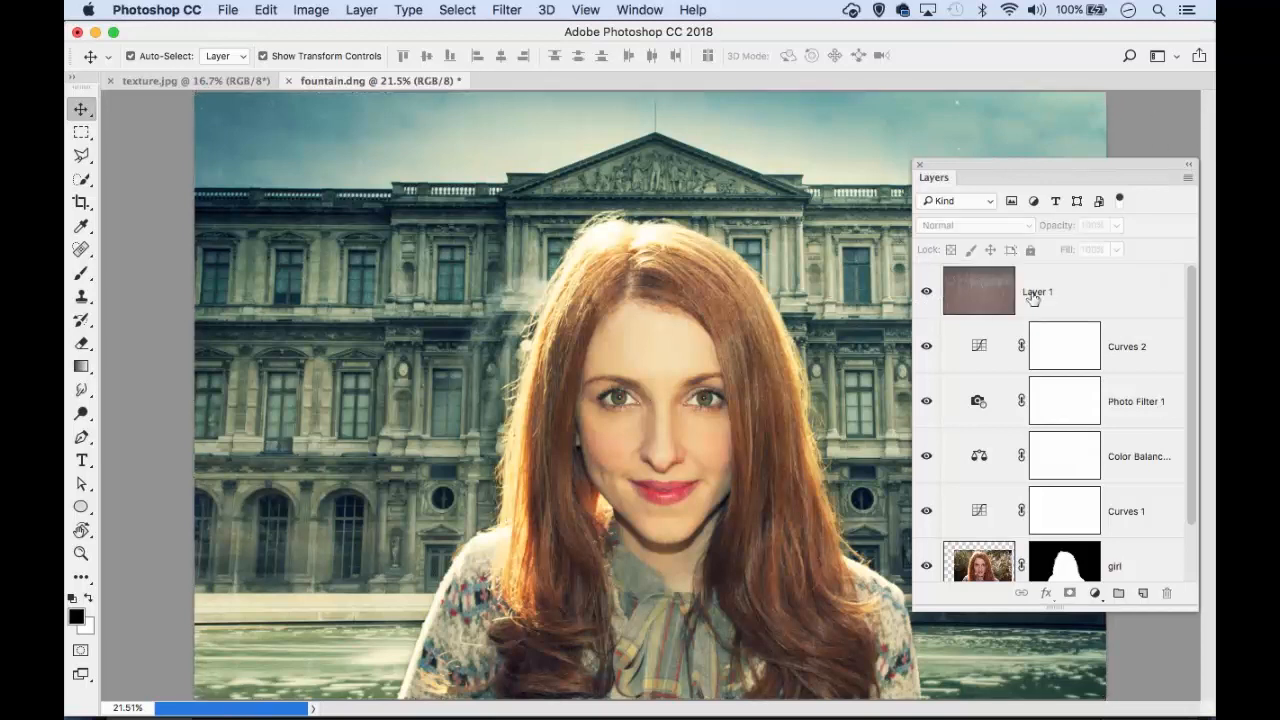
click(927, 297)
click(927, 297)
click(927, 297)
click(927, 297)
Isolate the fountain layer, restore the girl, adjustment and texture layers one by one, and hide the layer list to review the full composite.
scroll(1150, 360, down, 2)
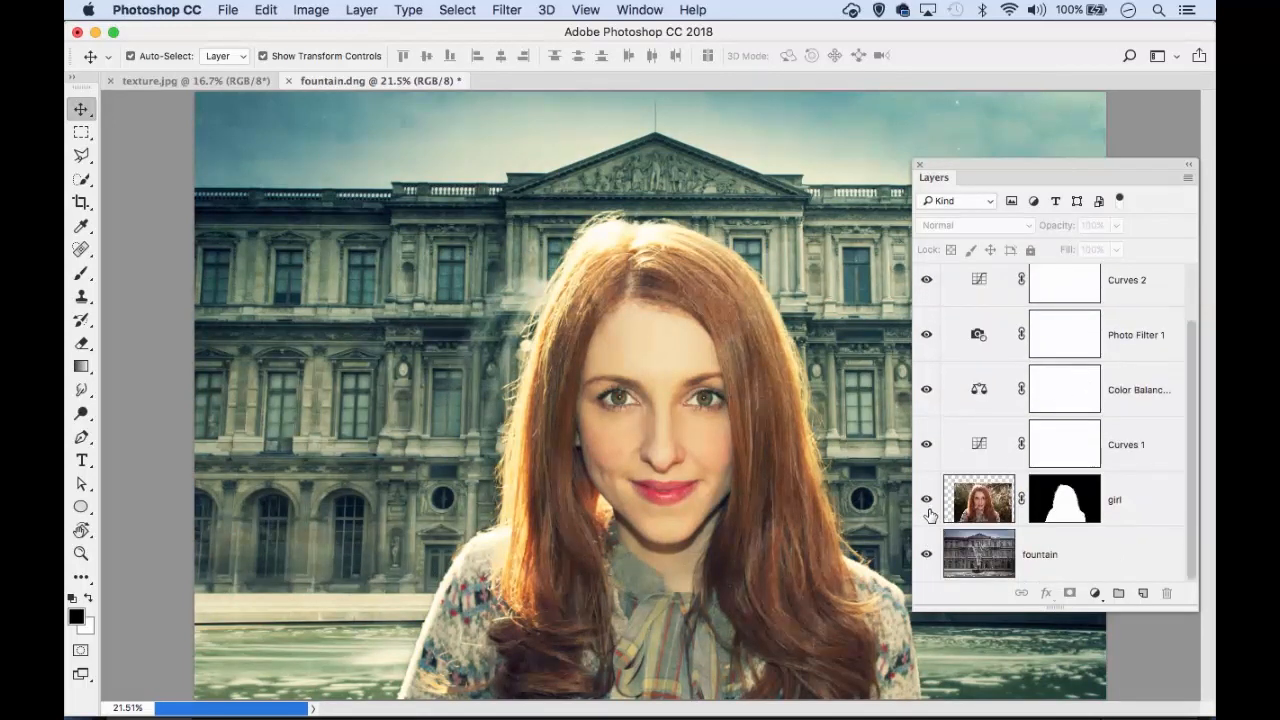
alt+click(926, 554)
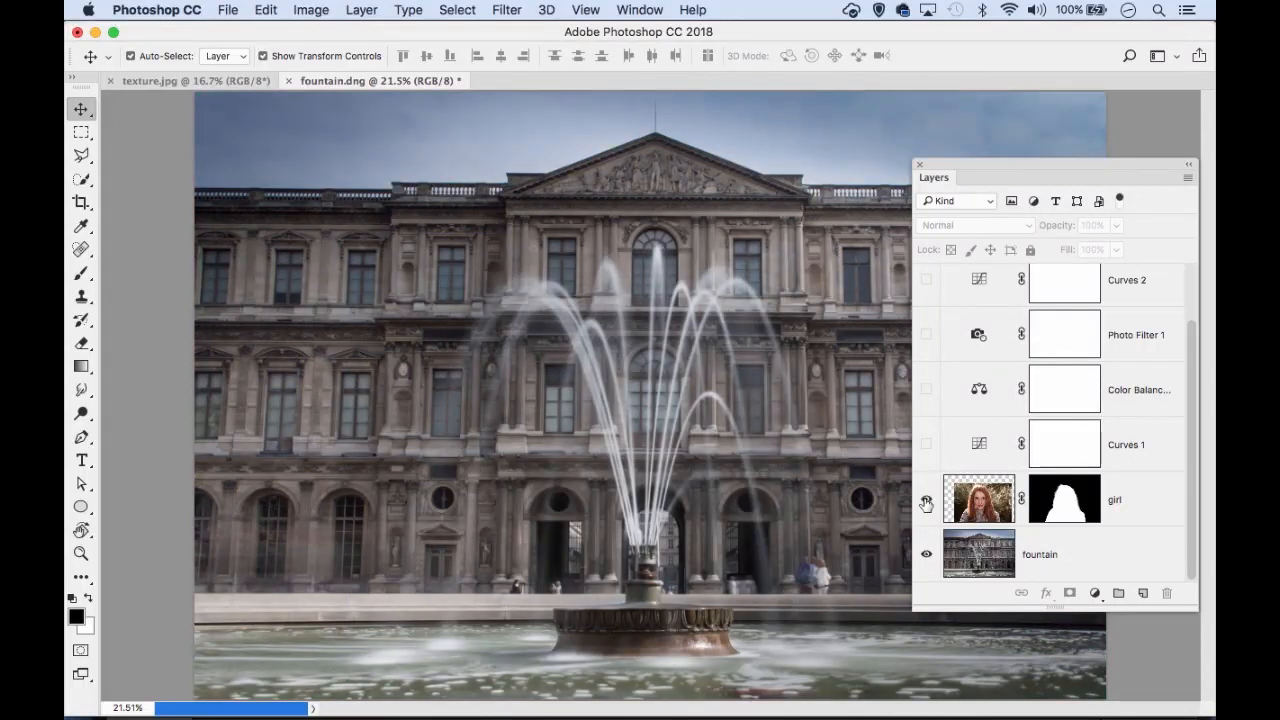
click(926, 502)
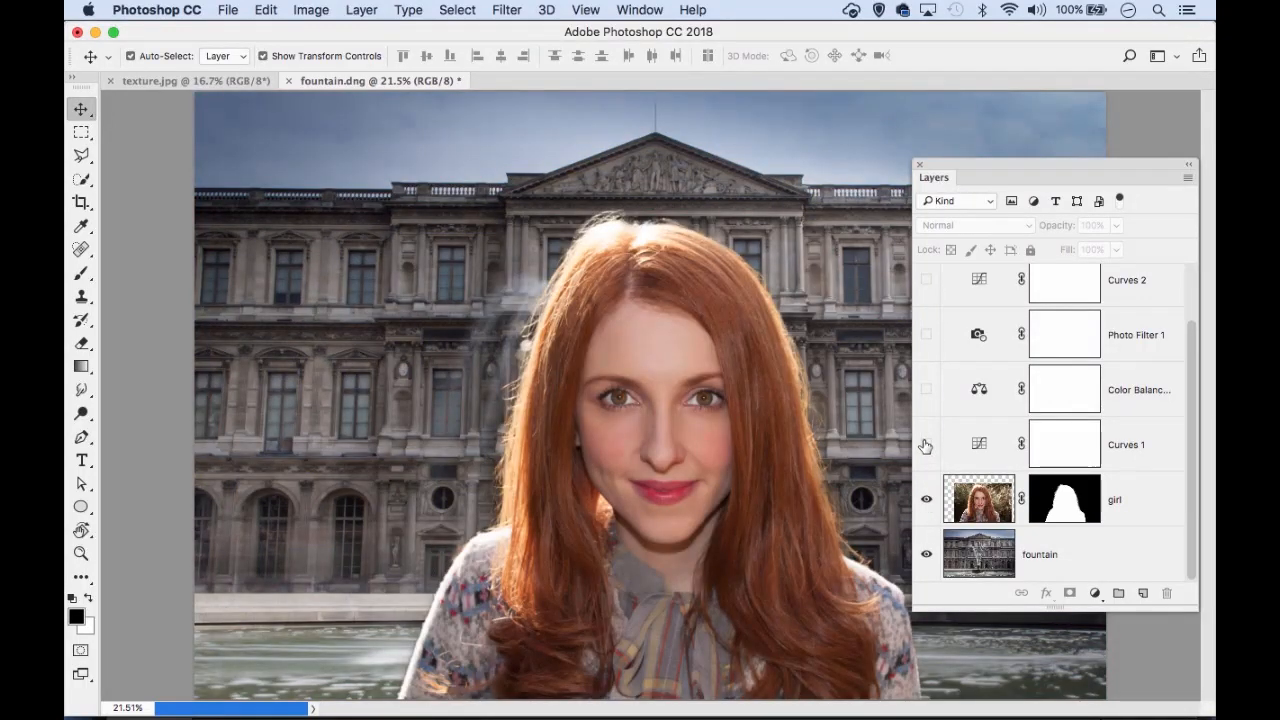
click(926, 444)
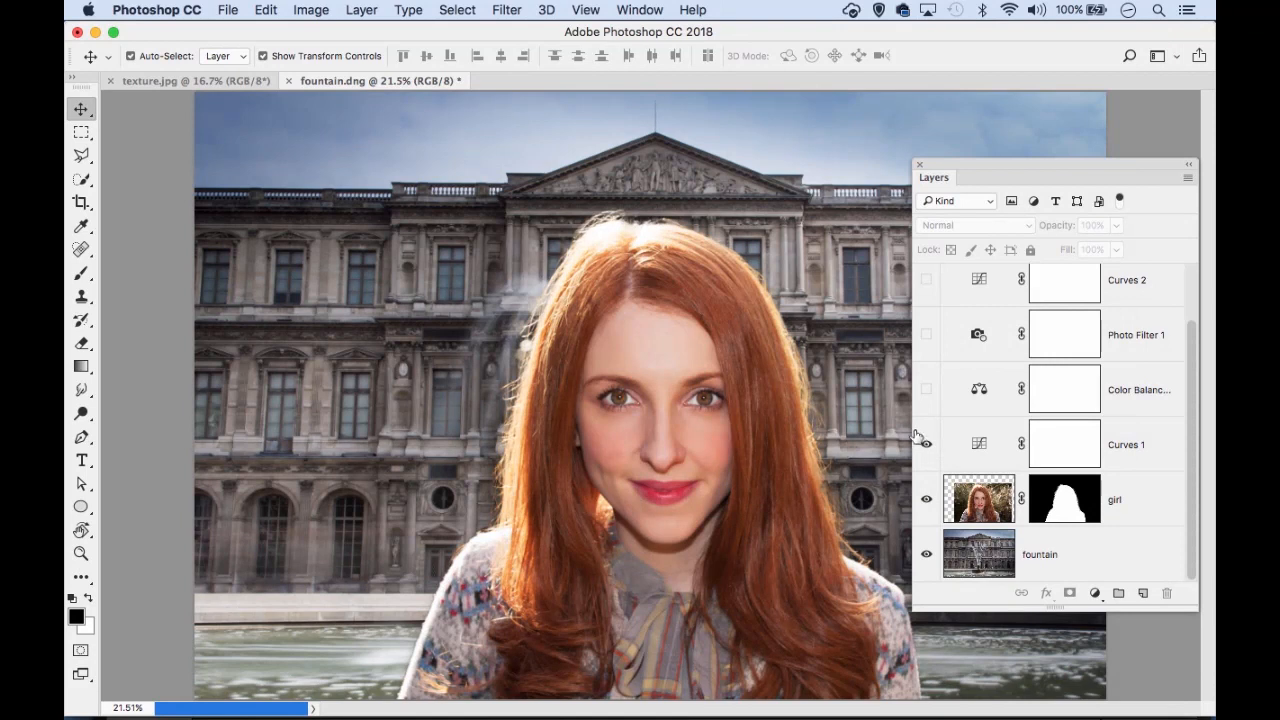
click(926, 392)
scroll(973, 405, up, 2)
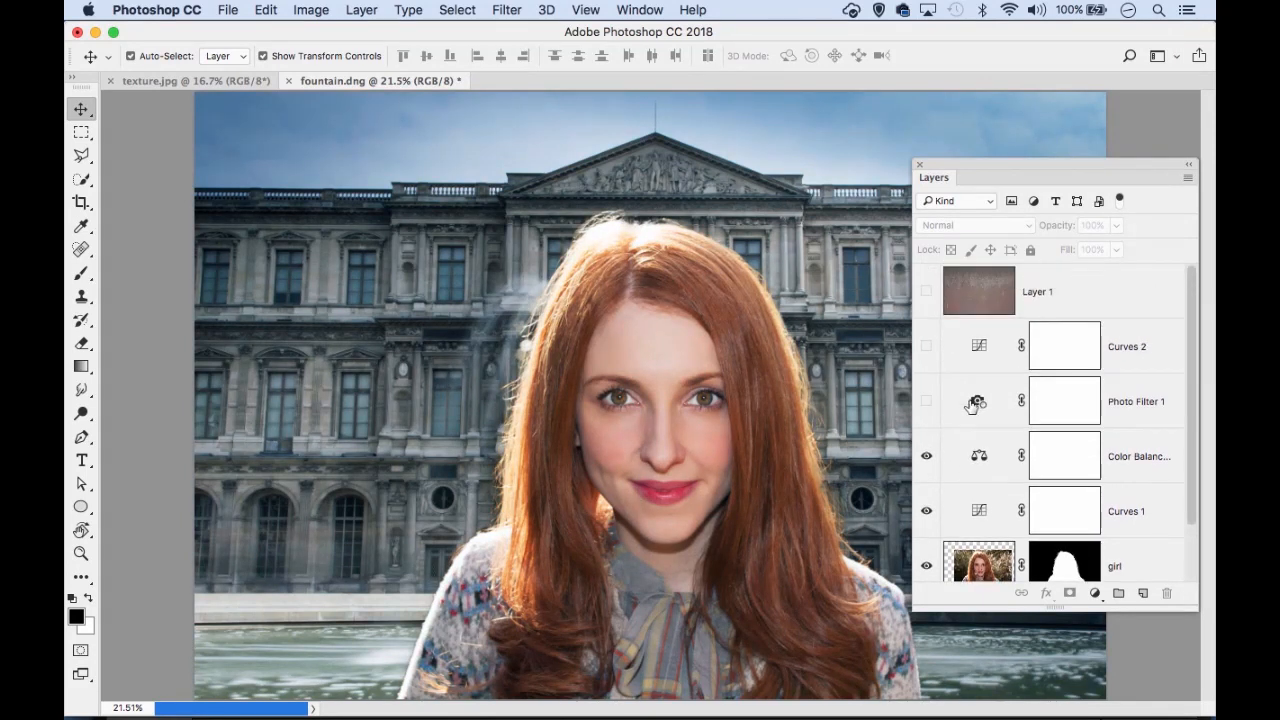
click(926, 401)
click(926, 346)
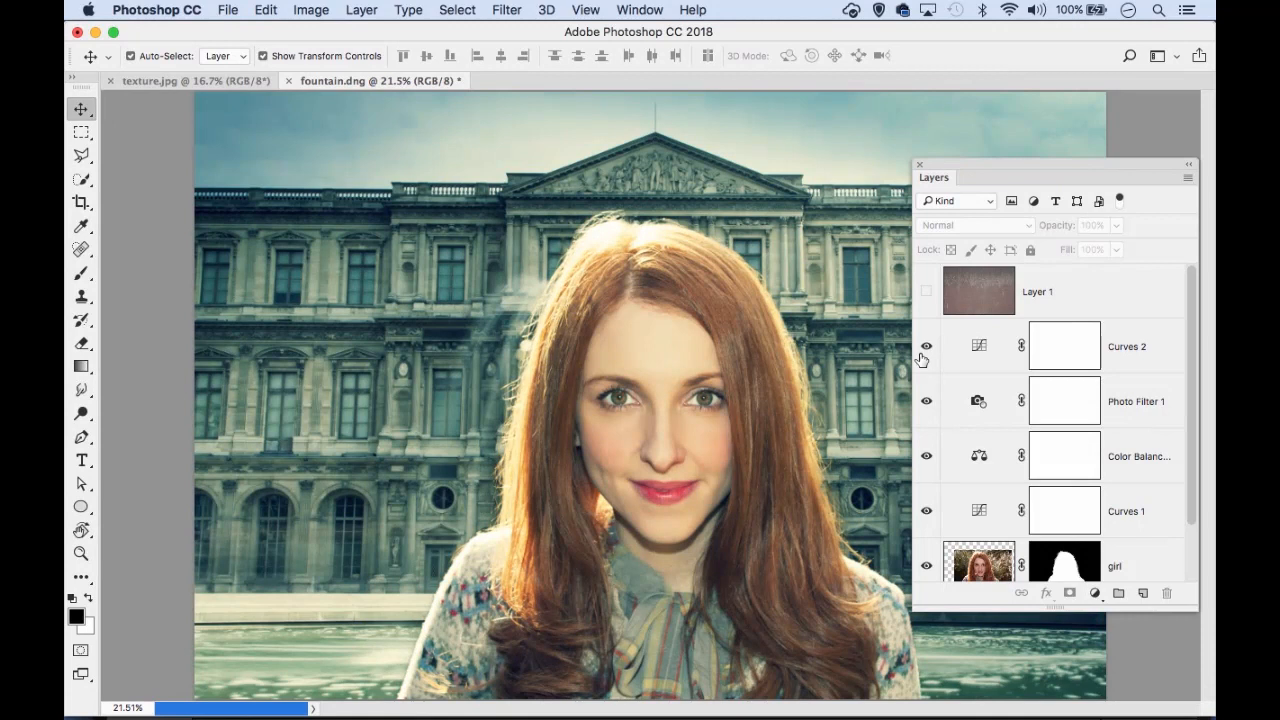
click(927, 291)
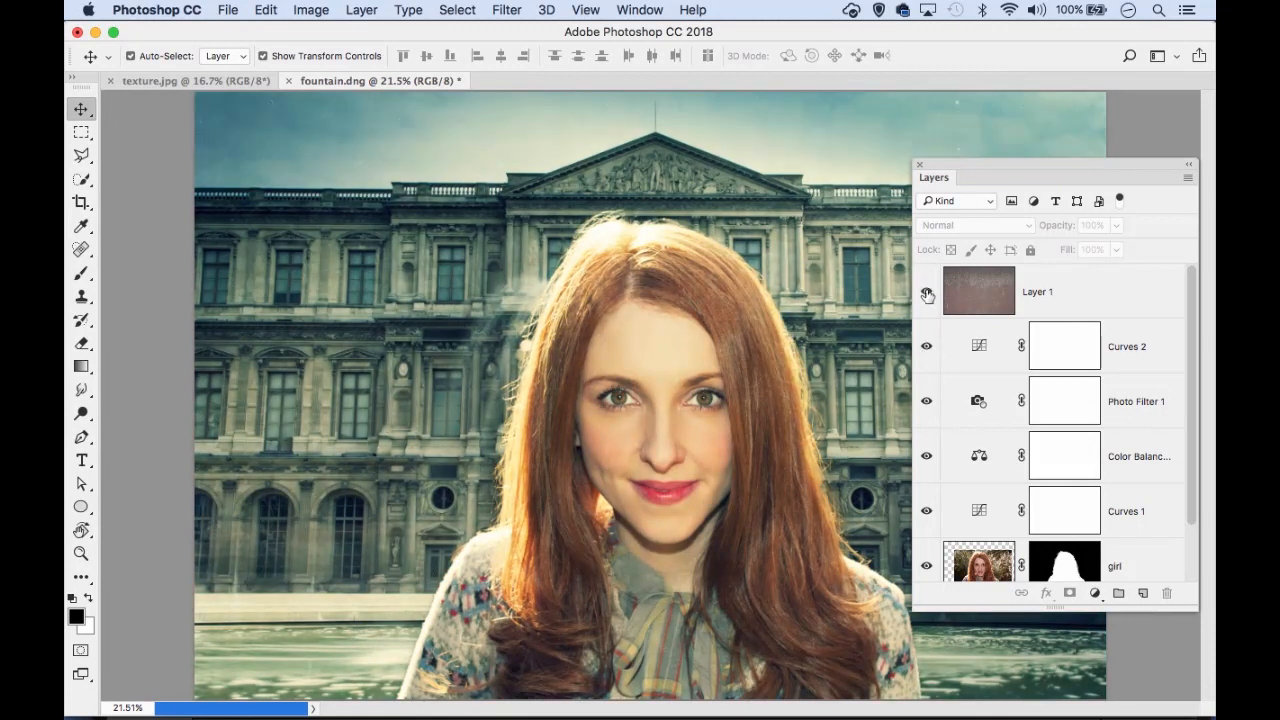
click(918, 165)
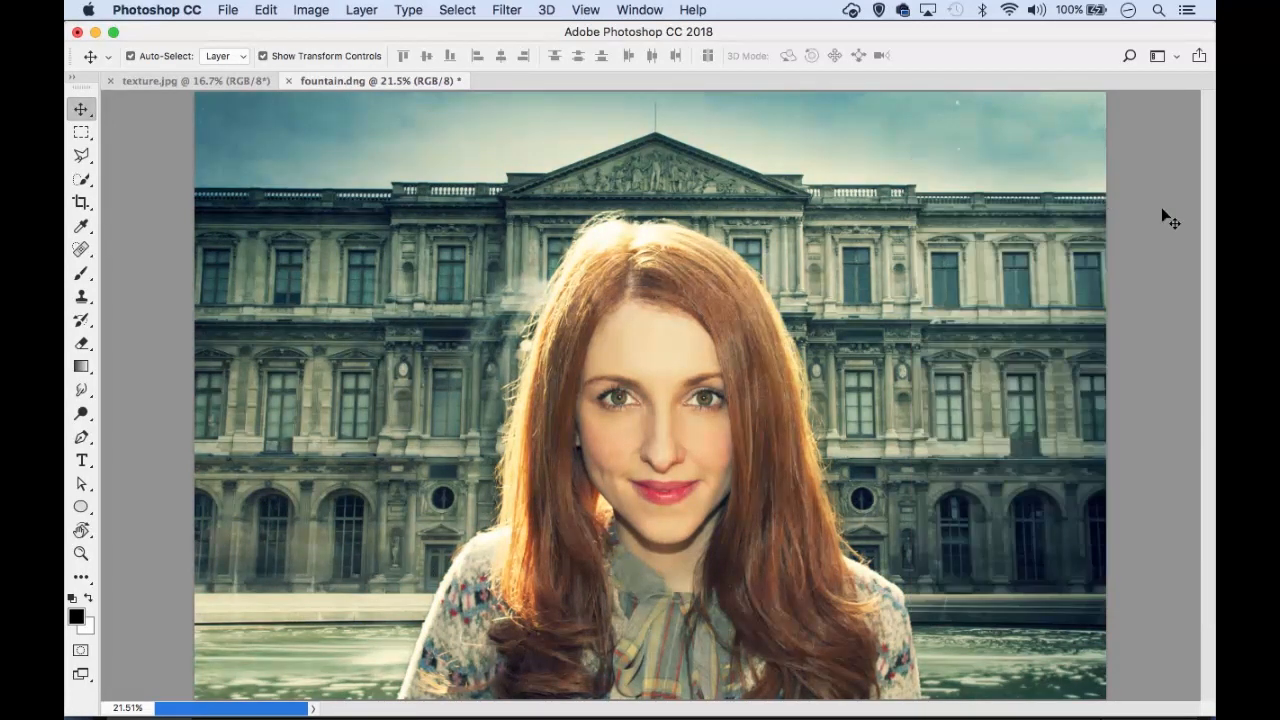